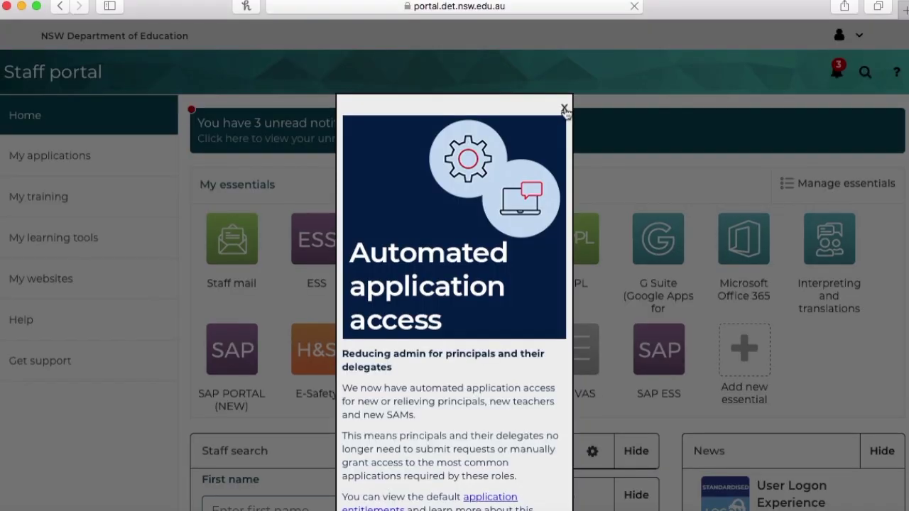
Step: Dismiss the access notice and launch Sites (New) from the G Suite apps page
left_click(564, 109)
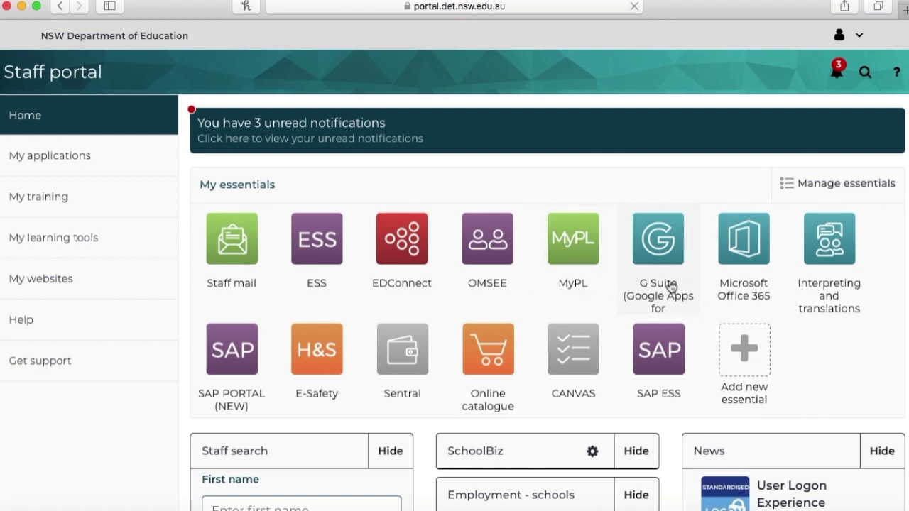
left_click(658, 244)
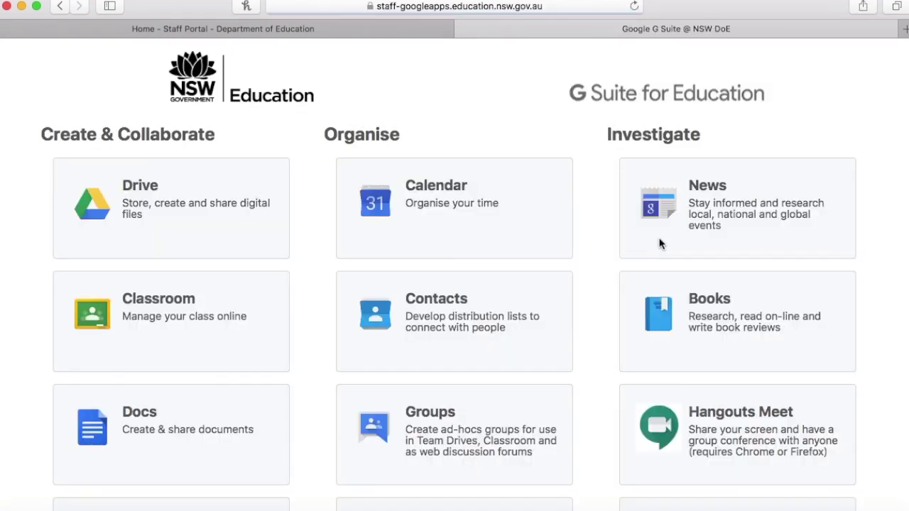
scroll(595, 248, "down", 10)
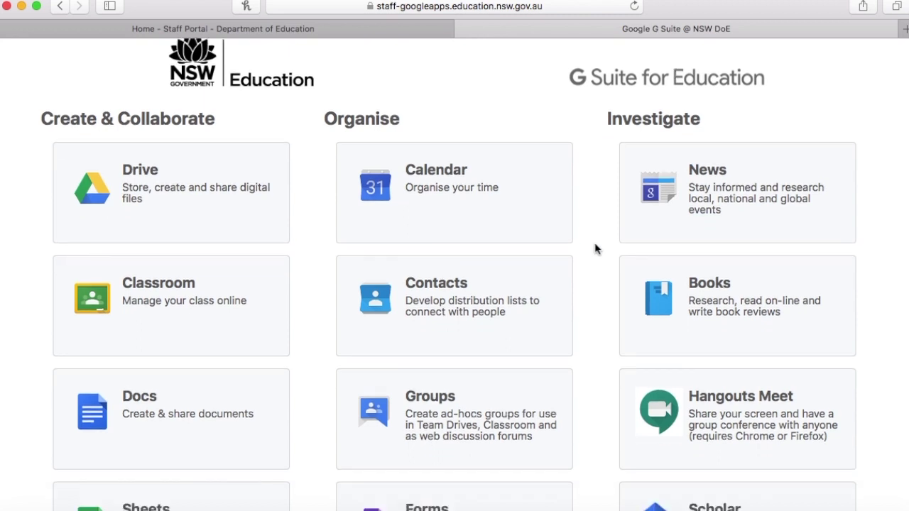
scroll(595, 248, "down", 6)
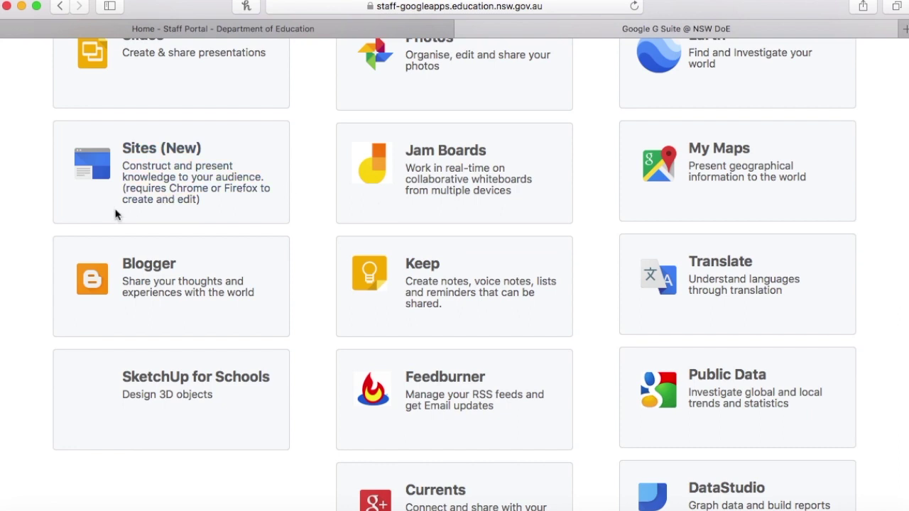
left_click(181, 182)
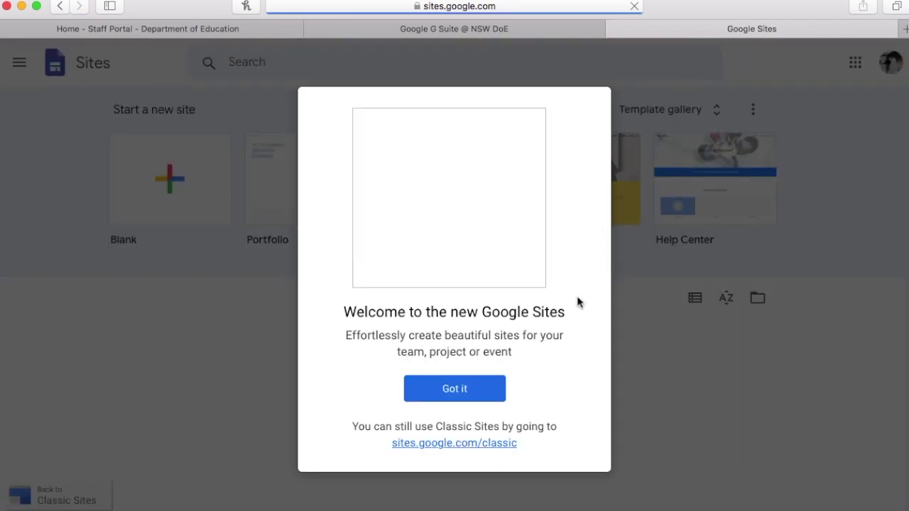
Step: Dismiss the welcome message and create a new site from the Portfolio template
left_click(454, 389)
scroll(467, 388, "down", 2)
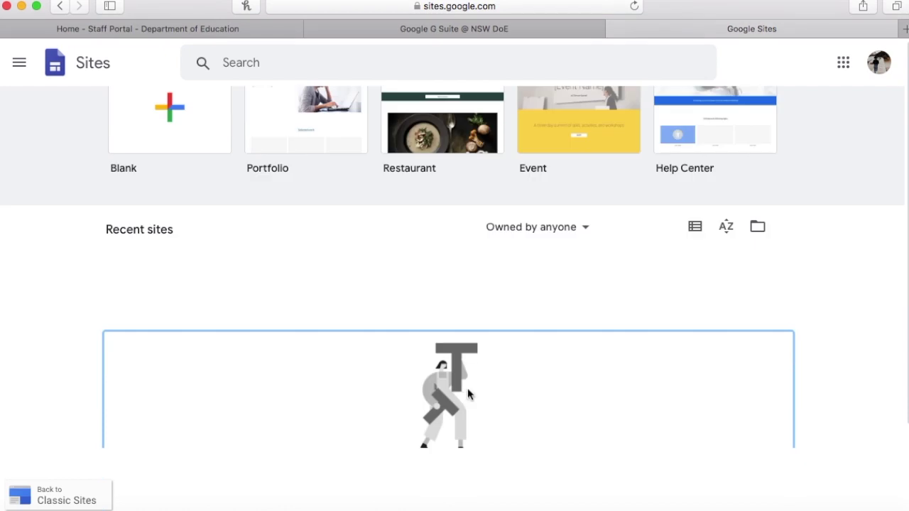
scroll(443, 295, "up", 2)
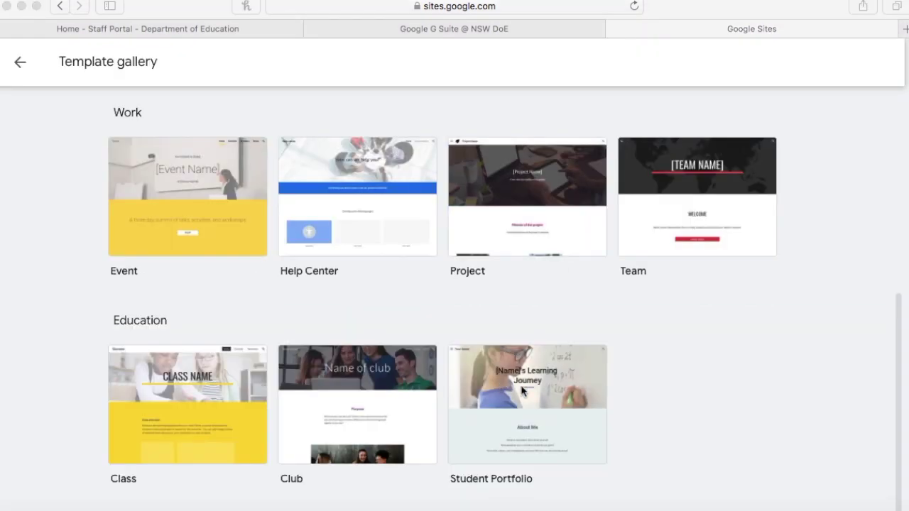
left_click(523, 390)
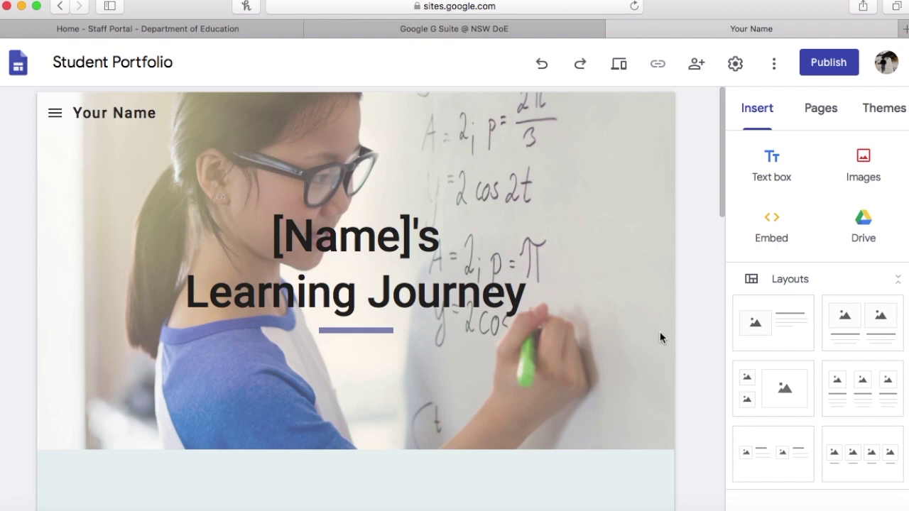
Step: Replace the placeholder site name with the teacher's name
left_click(157, 112)
key("BackSpace")
key("BackSpace")
key("BackSpace")
key("BackSpace")
key("BackSpace")
key("BackSpace")
type("Ms Morton")
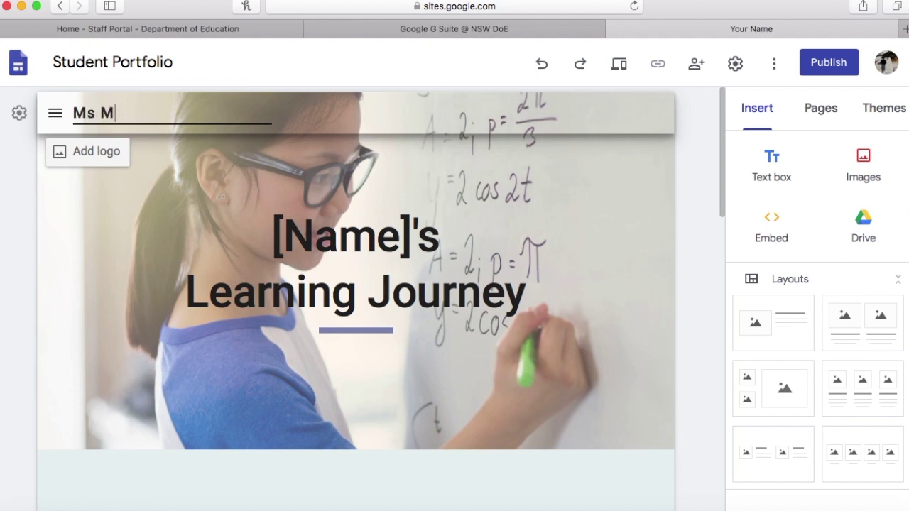
Step: Replace '[Name]' in the Learning Journey heading with the student's first name
left_click(415, 234)
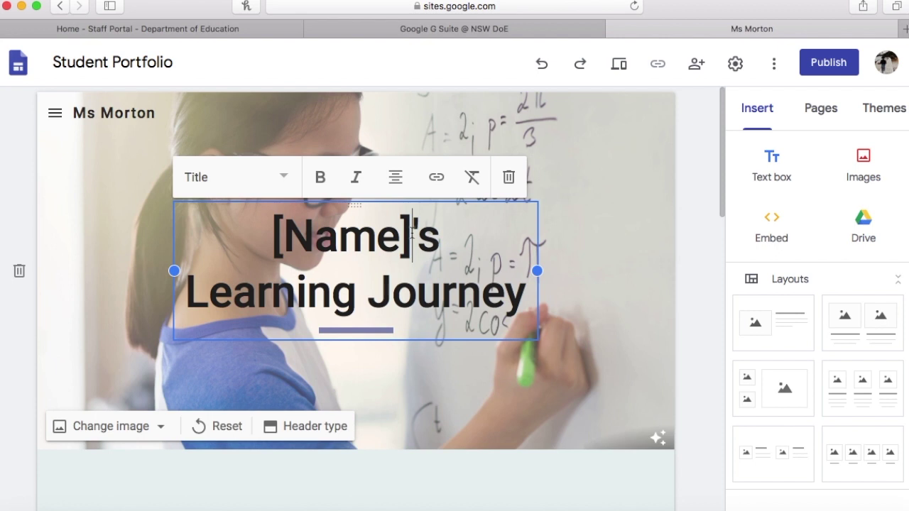
key("BackSpace")
key("BackSpace")
key("BackSpace")
key("BackSpace")
key("BackSpace")
key("BackSpace")
type("Carly")
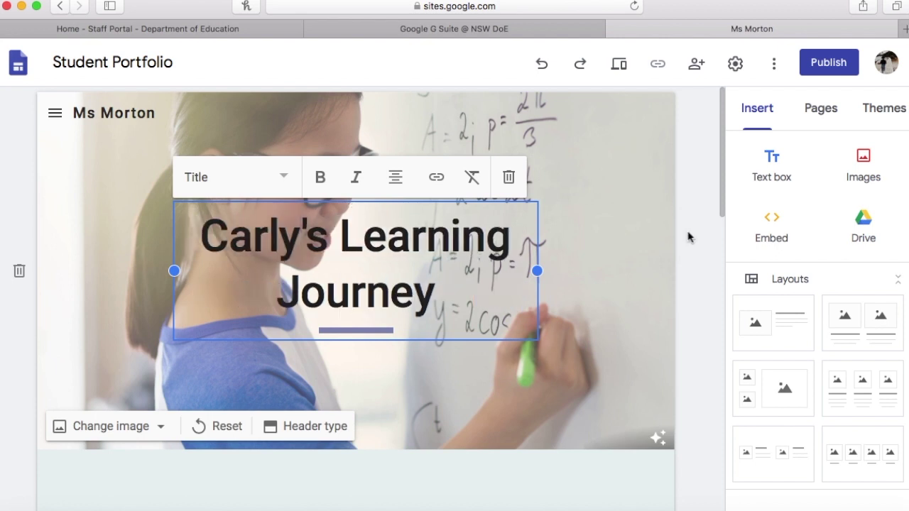
left_click(686, 236)
Step: Upload the photo of a person reading from Downloads as the header image
scroll(465, 349, "down", 3)
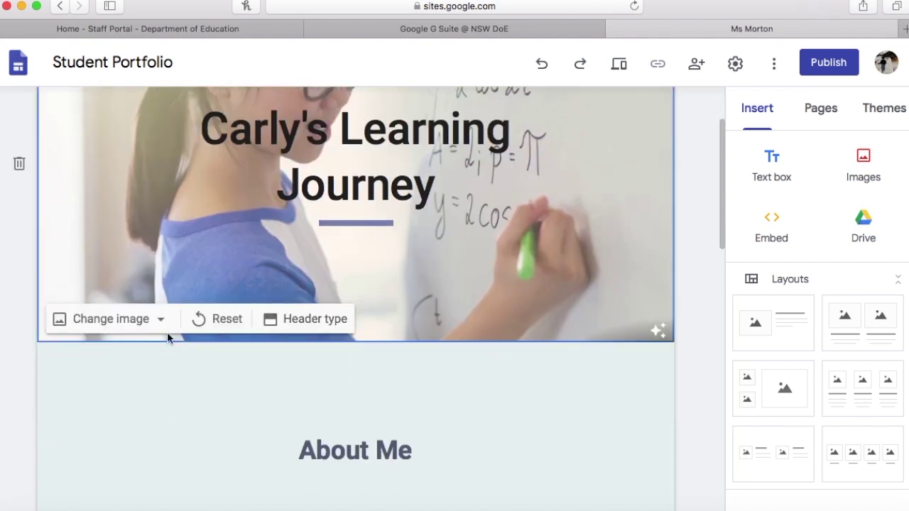
left_click(121, 320)
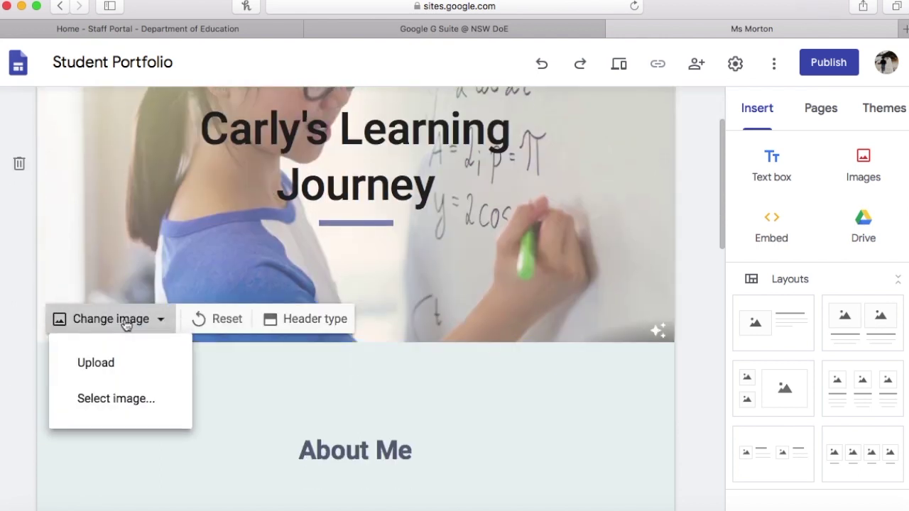
left_click(96, 363)
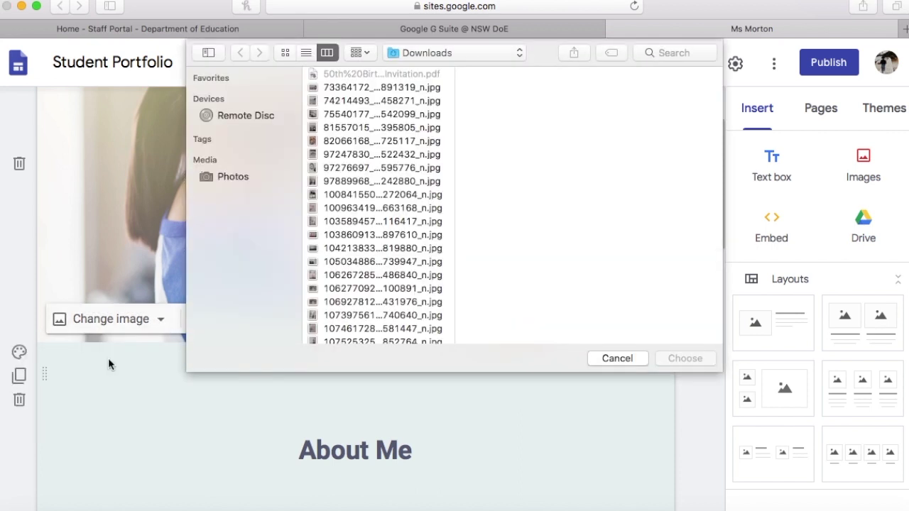
left_click(329, 129)
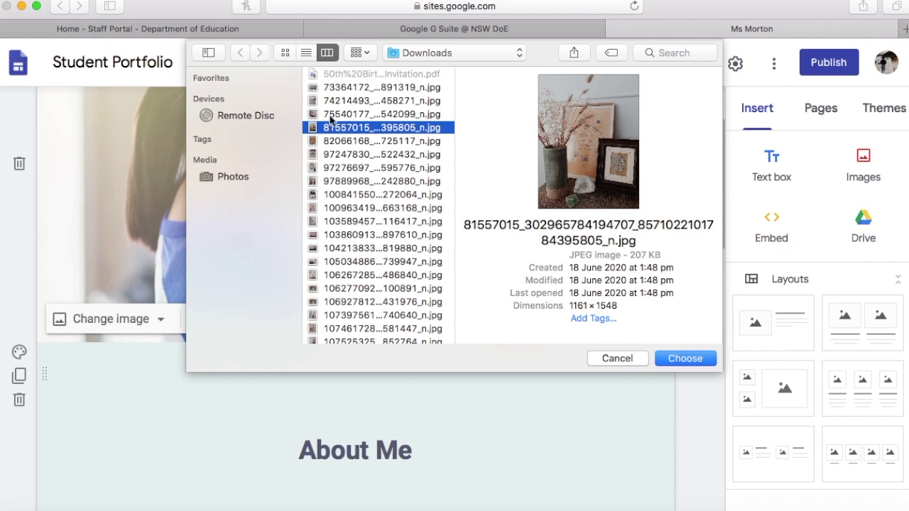
left_click(331, 113)
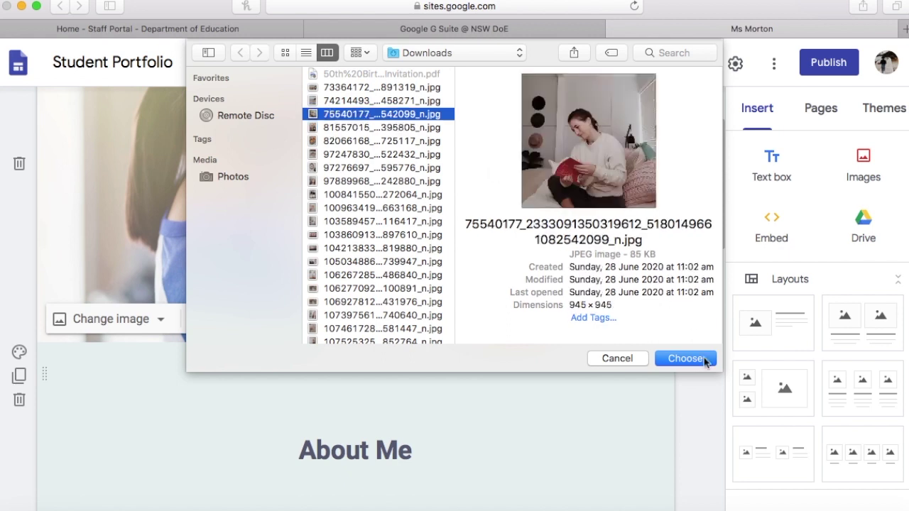
left_click(685, 359)
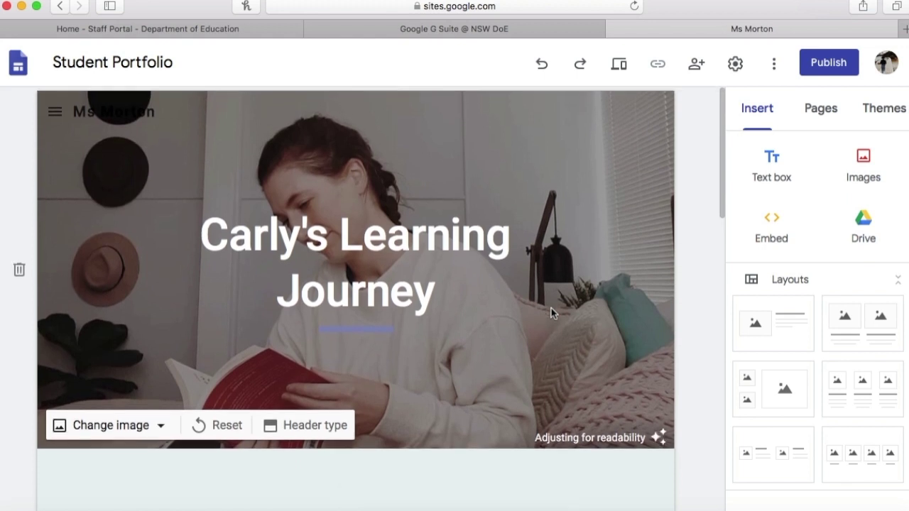
Step: Leave the site name unchanged and review the About Me, Achievements, Strengths and Goals sections
left_click(156, 113)
left_click_drag(158, 113, 69, 112)
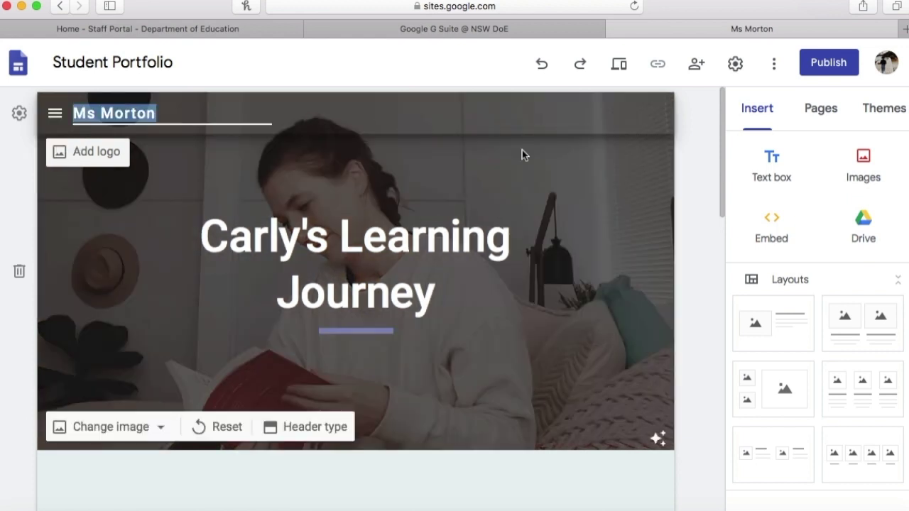
left_click(700, 174)
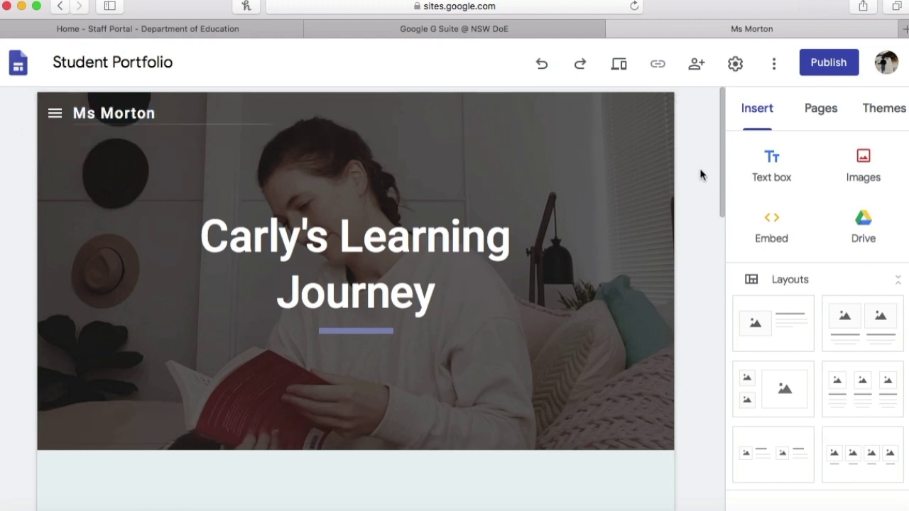
scroll(700, 174, "down", 5)
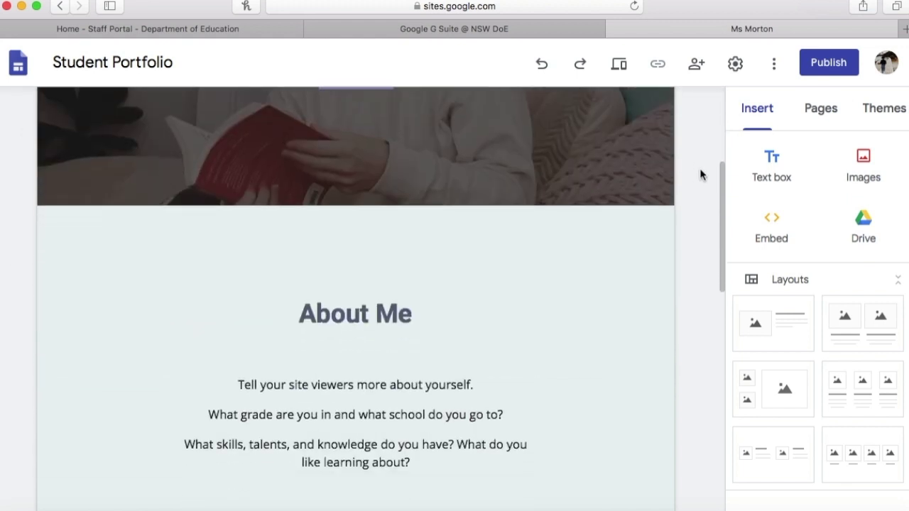
scroll(700, 174, "down", 6)
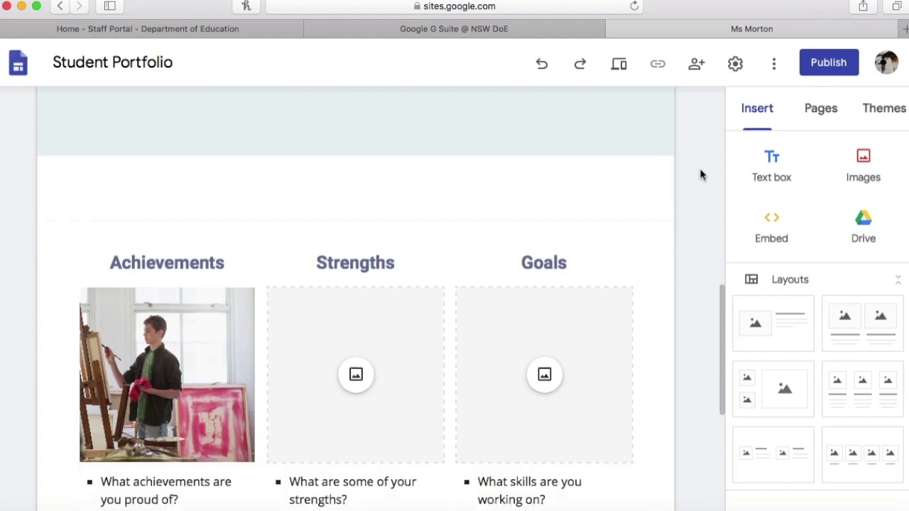
scroll(700, 174, "down", 4)
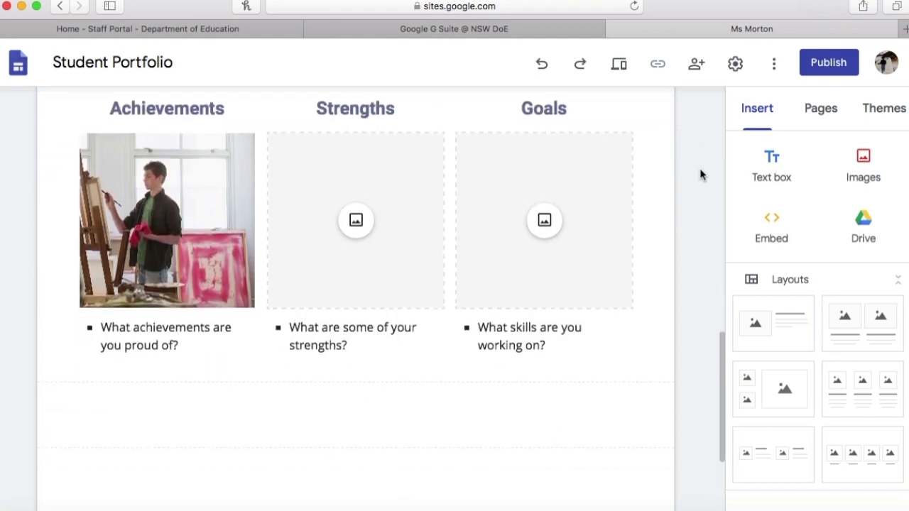
scroll(576, 121, "up", 15)
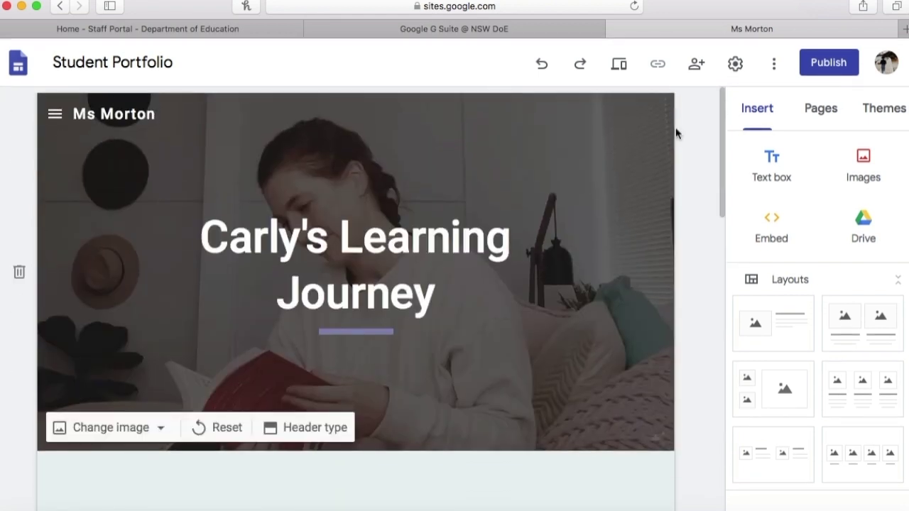
Step: In the Pages list, look at the Classes page options and leave its name unchanged
left_click(818, 107)
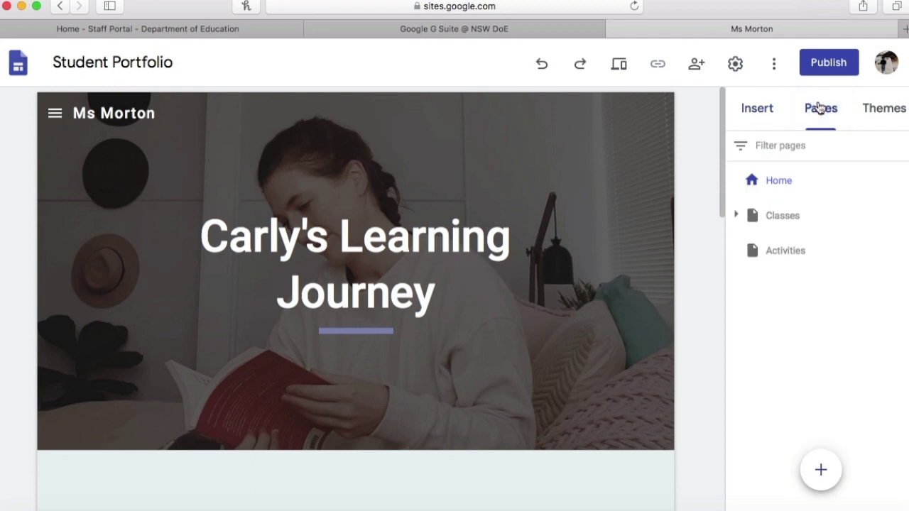
left_click(802, 220)
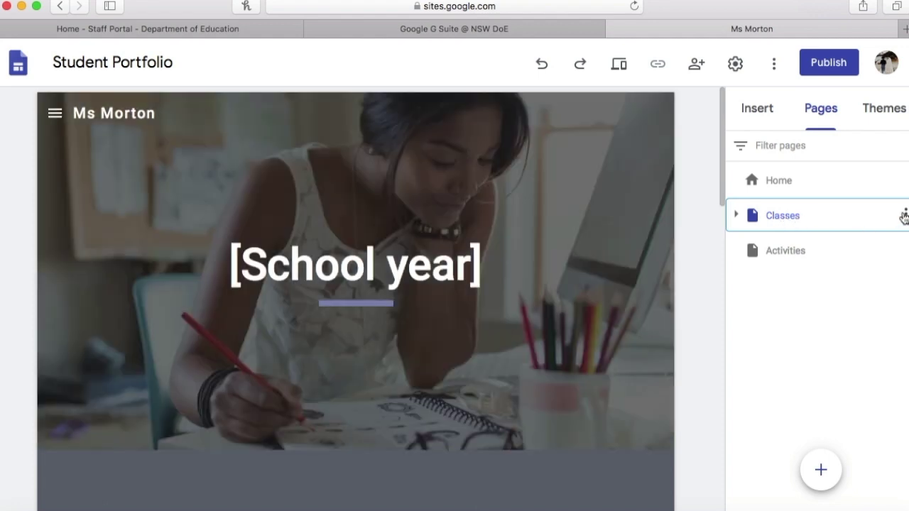
left_click(904, 215)
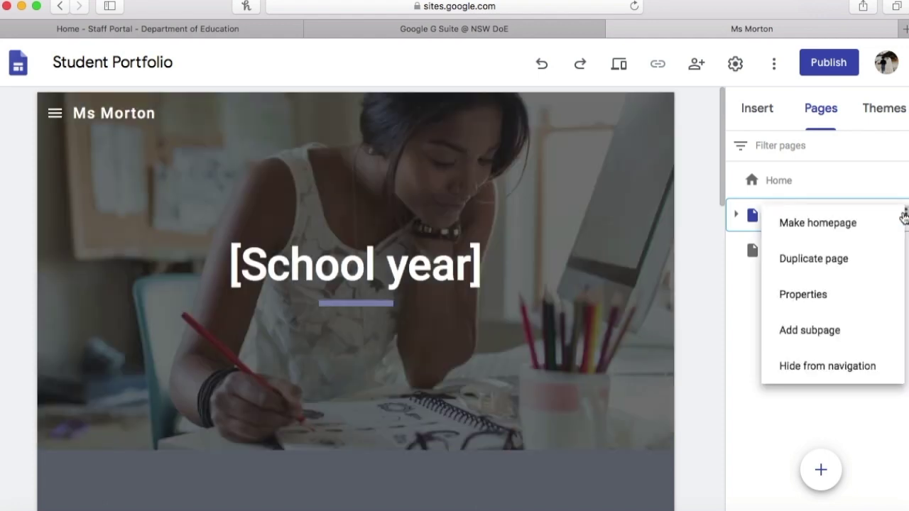
left_click(750, 216)
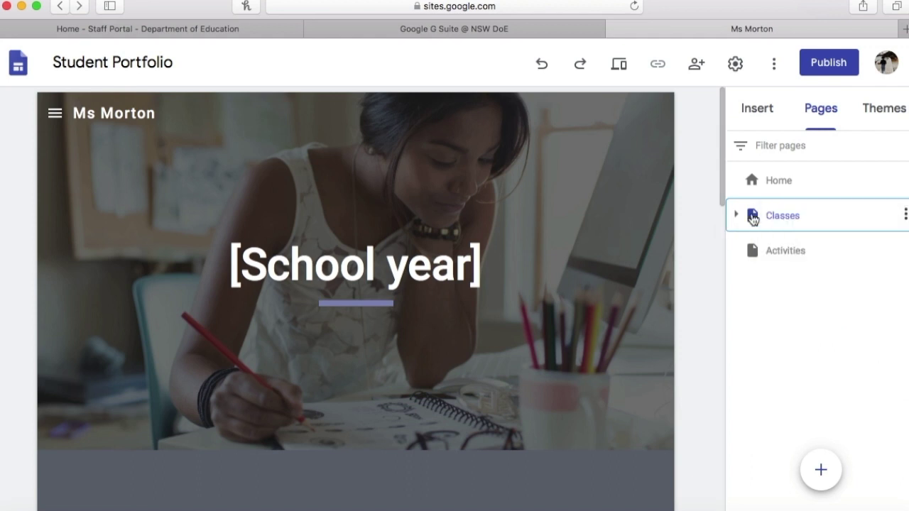
double_click(782, 216)
left_click(811, 215)
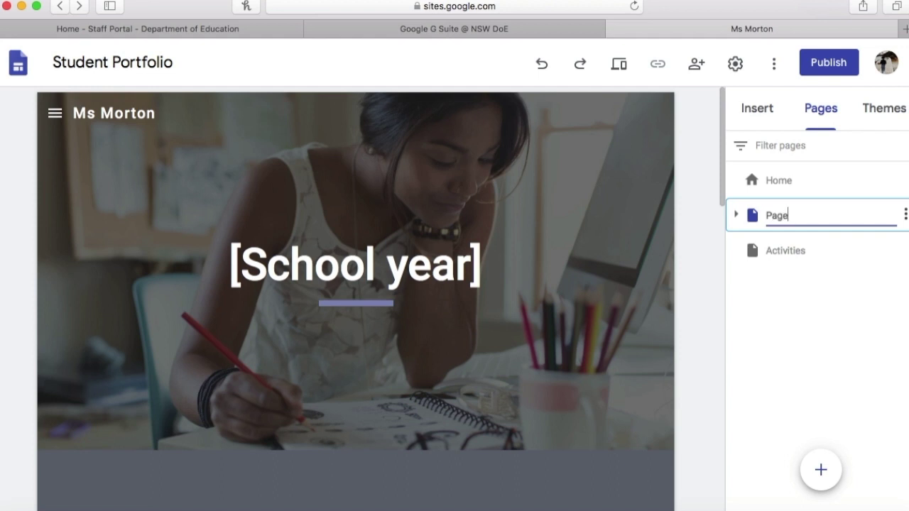
left_click(813, 252)
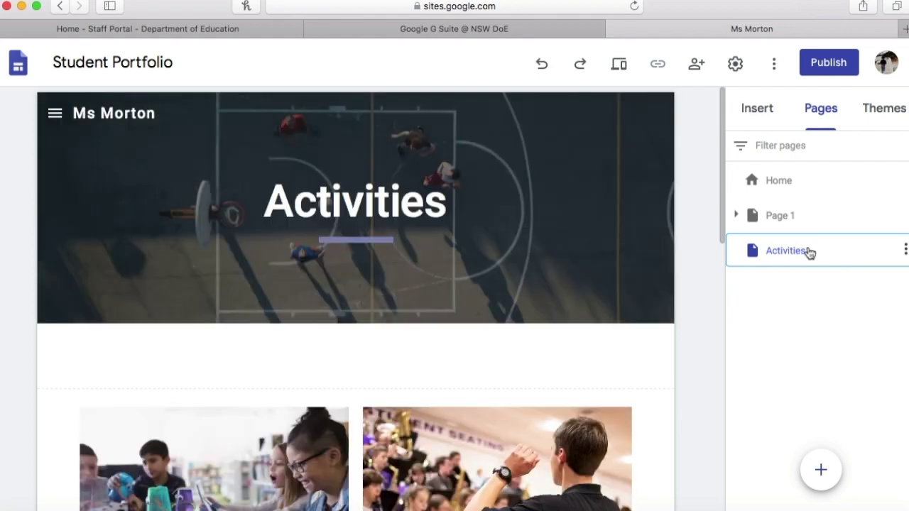
Step: Rename the Activities page to 'Page 2' and return to the Home page
double_click(809, 252)
key("BackSpace")
type("Page 2")
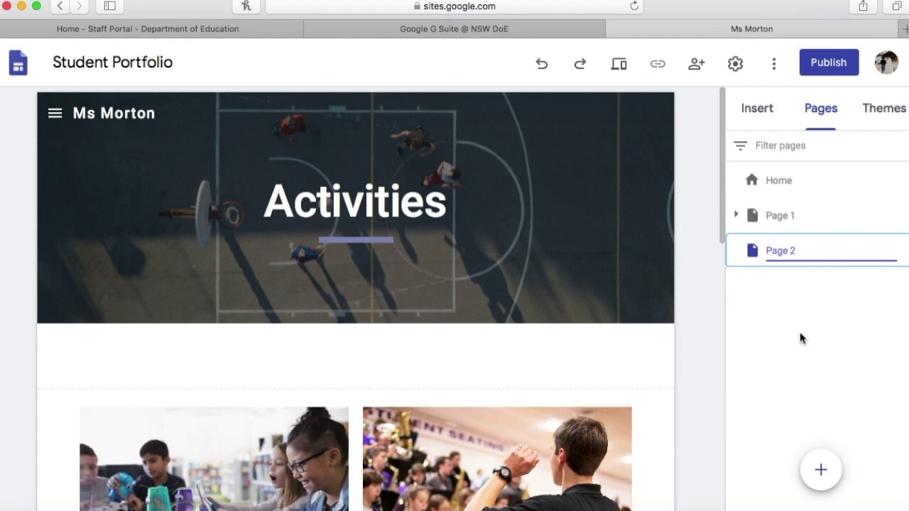
left_click(800, 333)
left_click(754, 112)
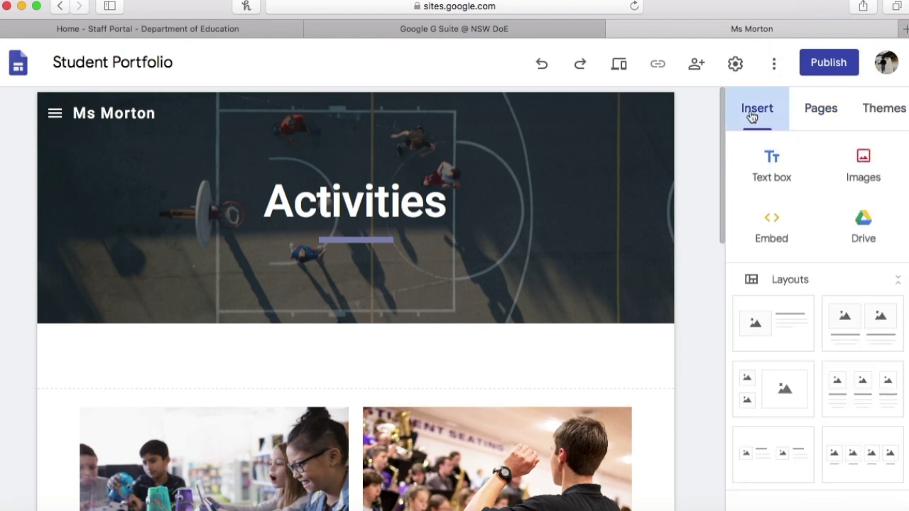
left_click(814, 117)
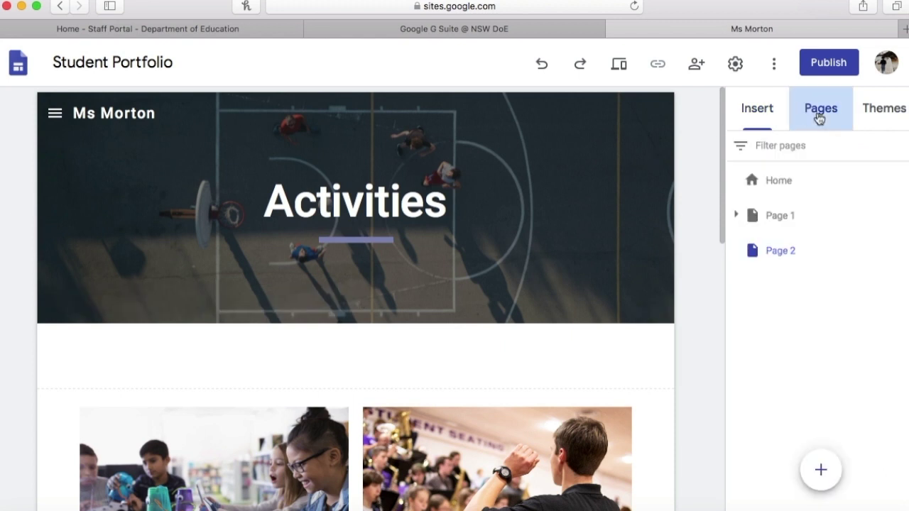
left_click(773, 183)
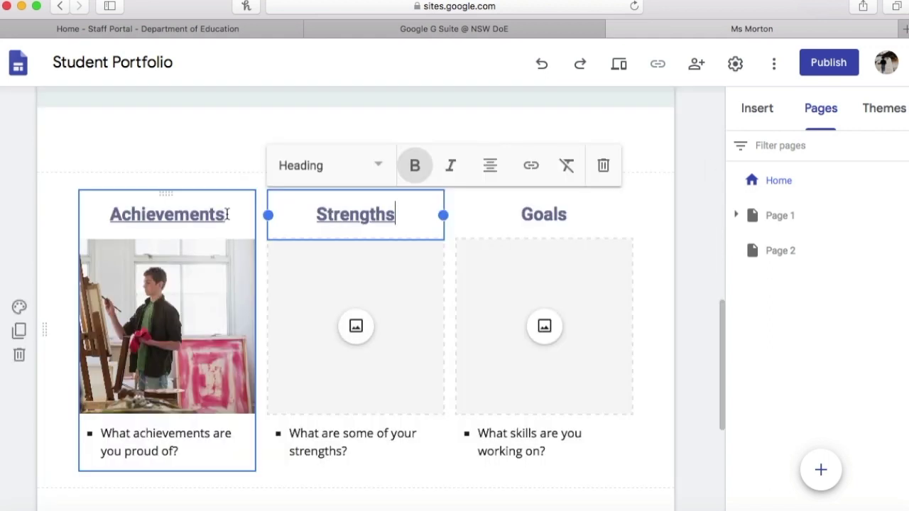
Step: Retitle the Achievements heading 'Blog Post 1' and link it to Page 1
left_click(227, 213)
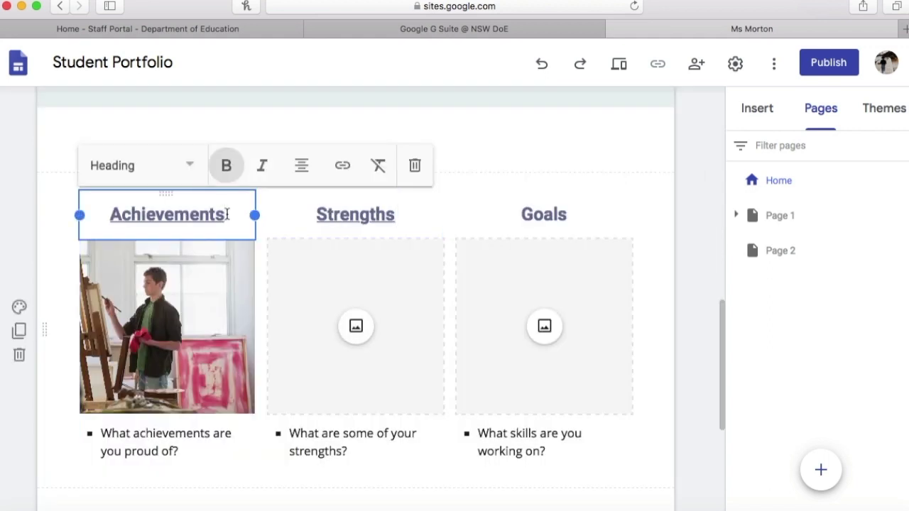
key("BackSpace")
key("BackSpace")
key("BackSpace")
key("BackSpace")
key("BackSpace")
key("BackSpace")
key("BackSpace")
key("BackSpace")
key("BackSpace")
key("BackSpace")
key("BackSpace")
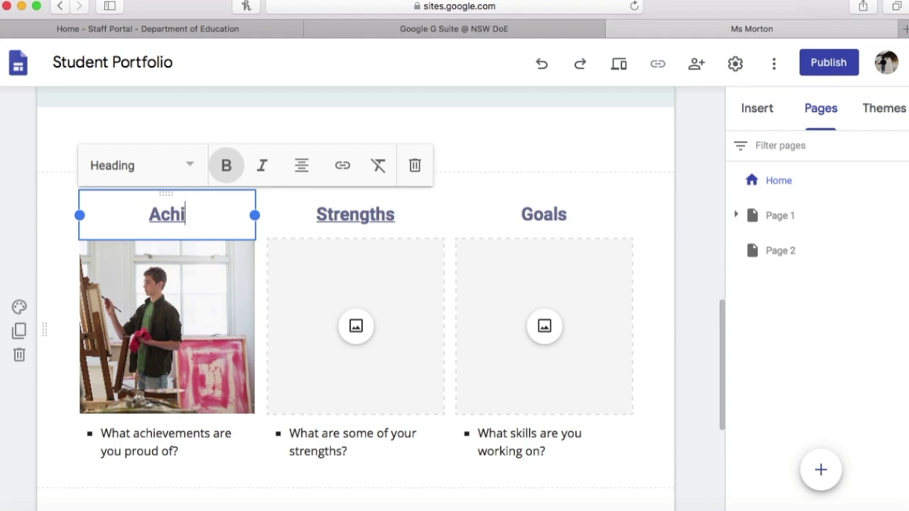
key("BackSpace")
type("Blog Post")
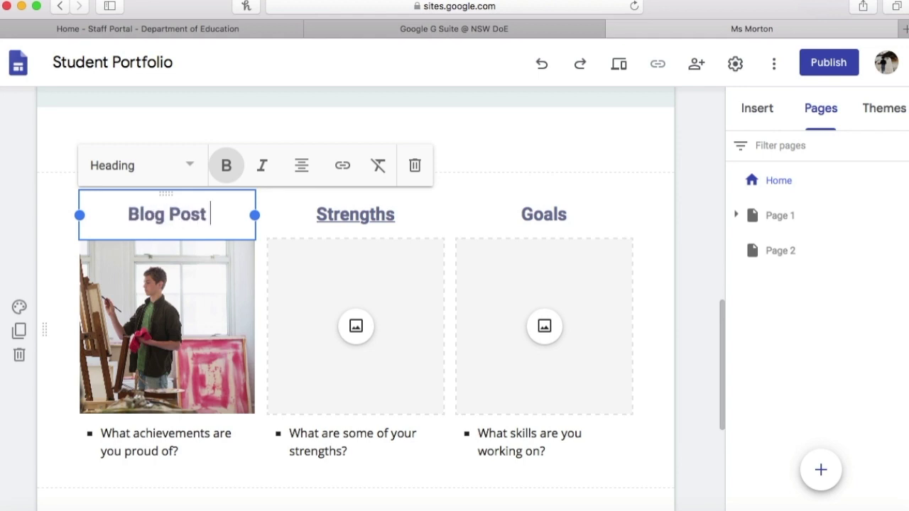
type(" 1")
left_click(355, 217)
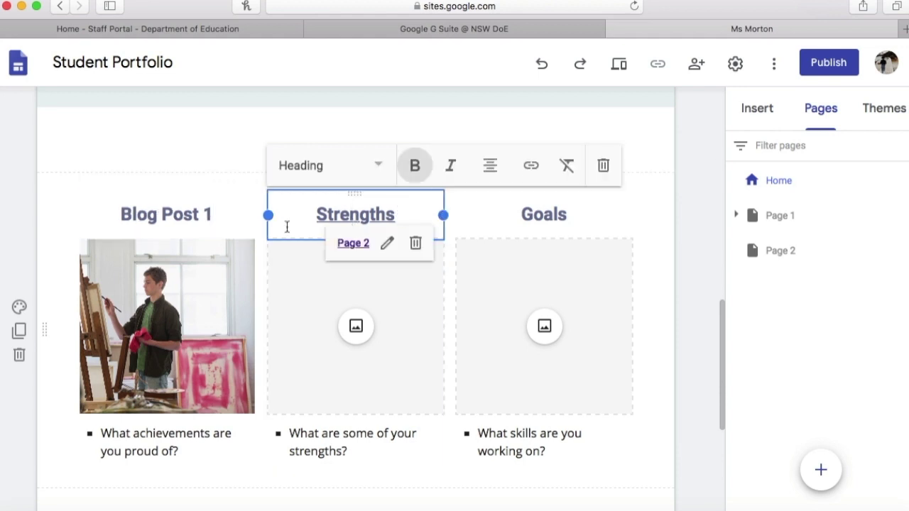
left_click_drag(216, 217, 109, 217)
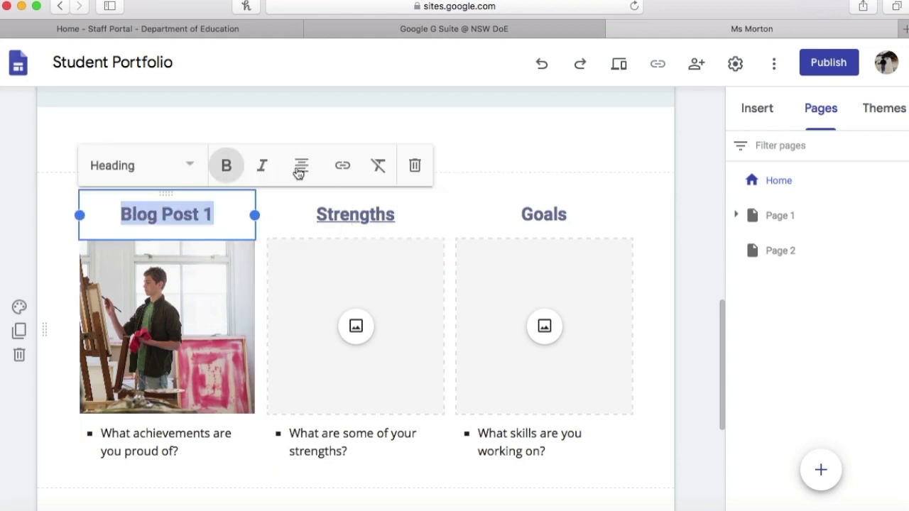
left_click(340, 165)
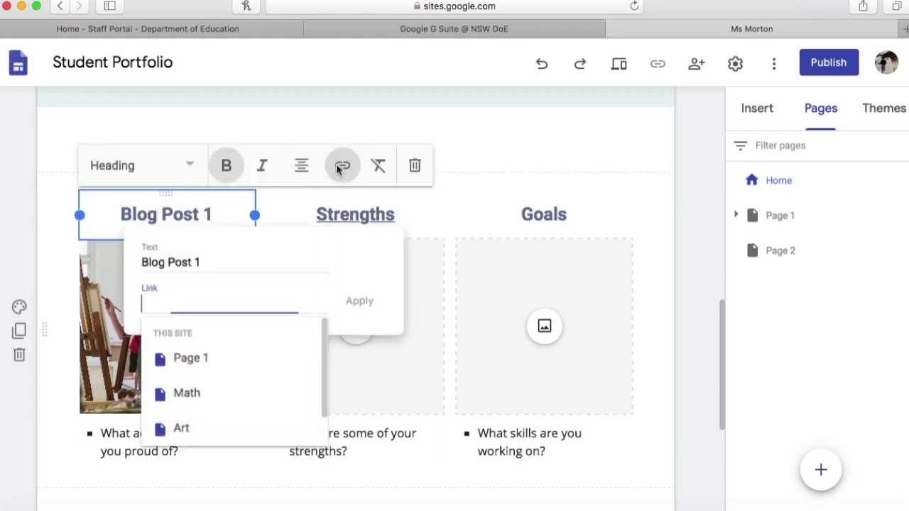
left_click(253, 364)
left_click(360, 304)
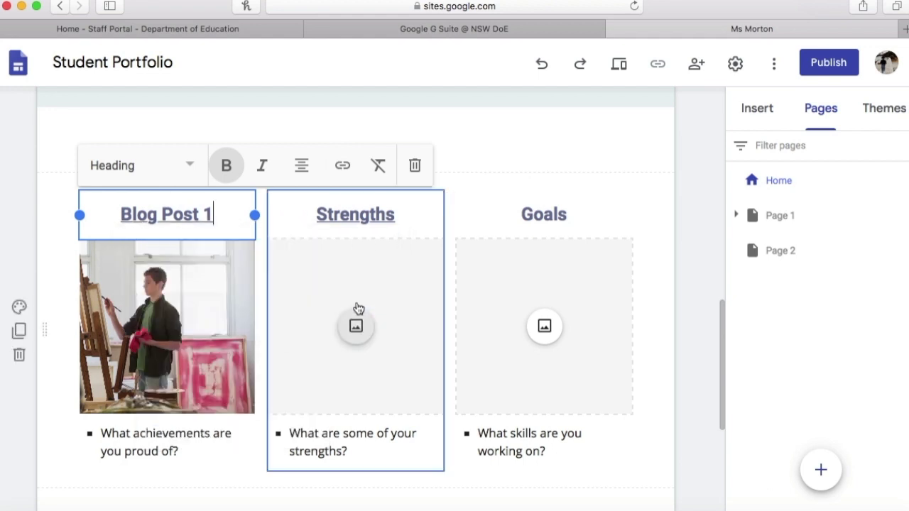
left_click(388, 208)
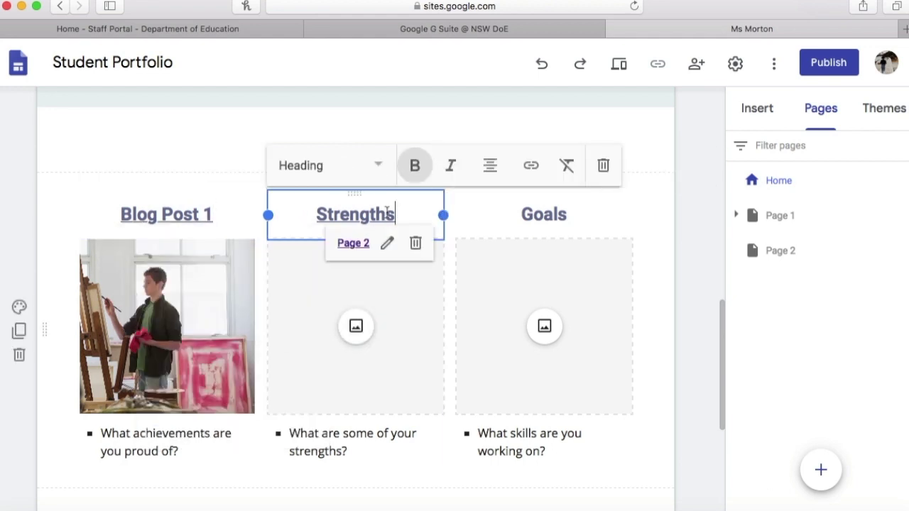
Step: Replace the Strengths heading with 'Information Report' and centre it
left_click_drag(387, 210, 307, 214)
key("BackSpace")
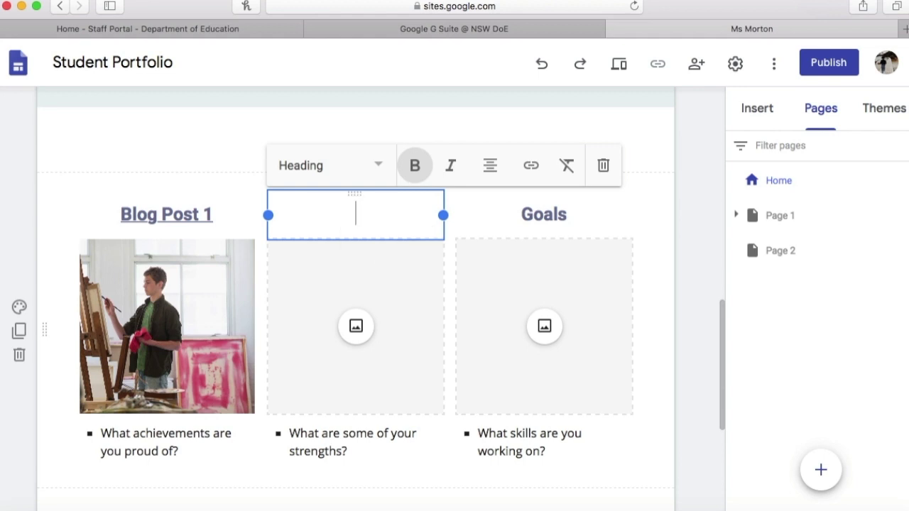
type("Informa")
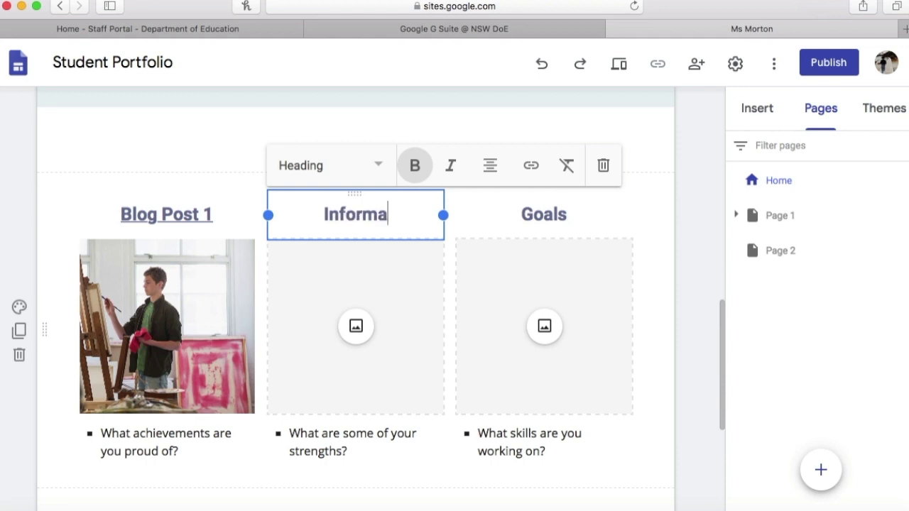
type("tion Report")
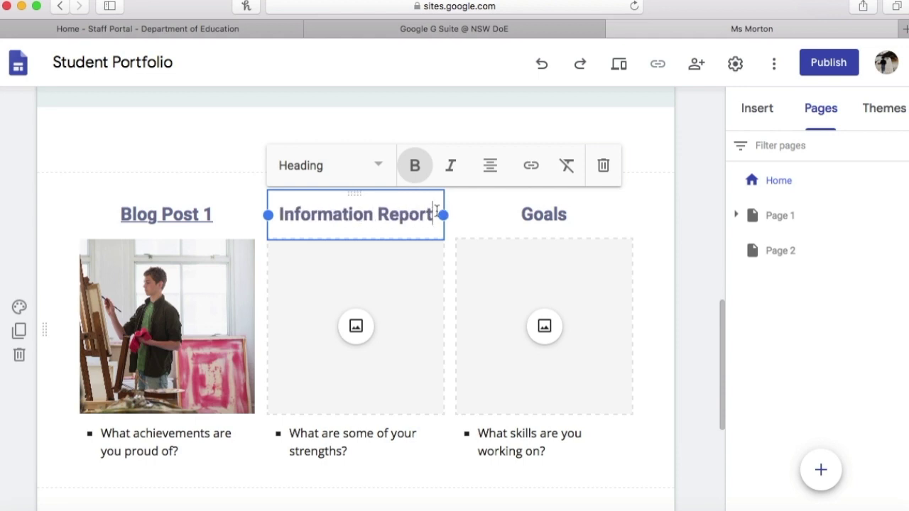
left_click_drag(436, 210, 277, 210)
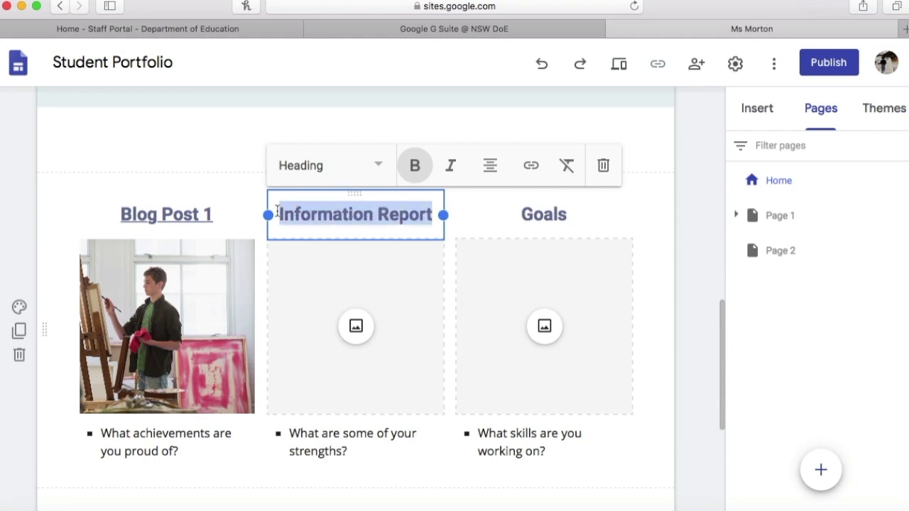
left_click(489, 166)
left_click(477, 224)
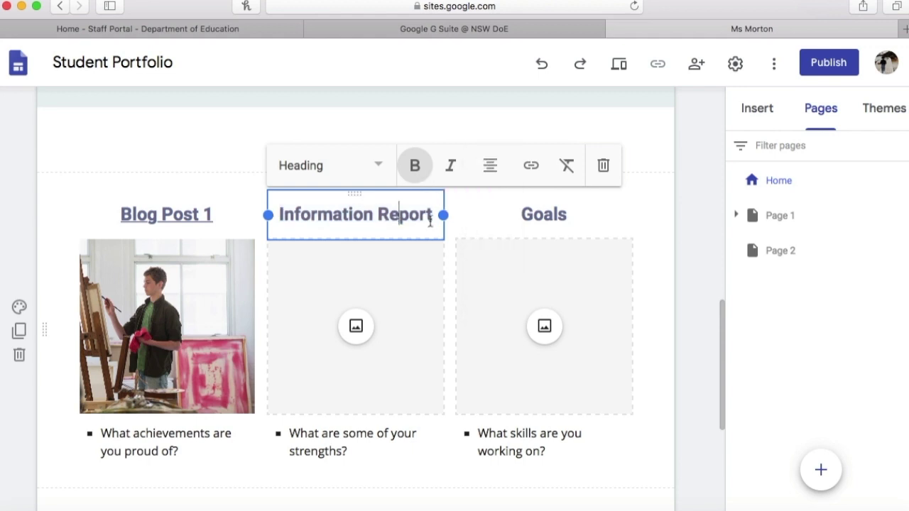
Step: Link the Information Report heading to Page 2
left_click_drag(433, 216, 282, 220)
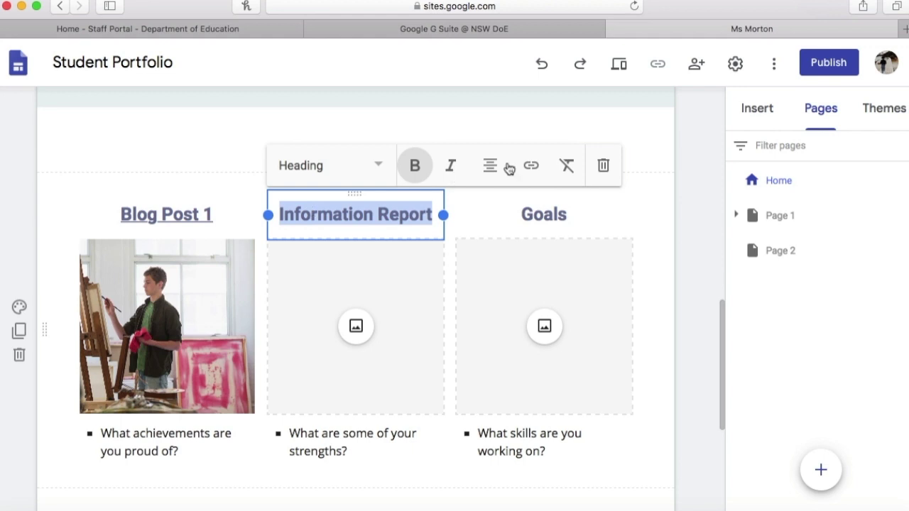
left_click(531, 166)
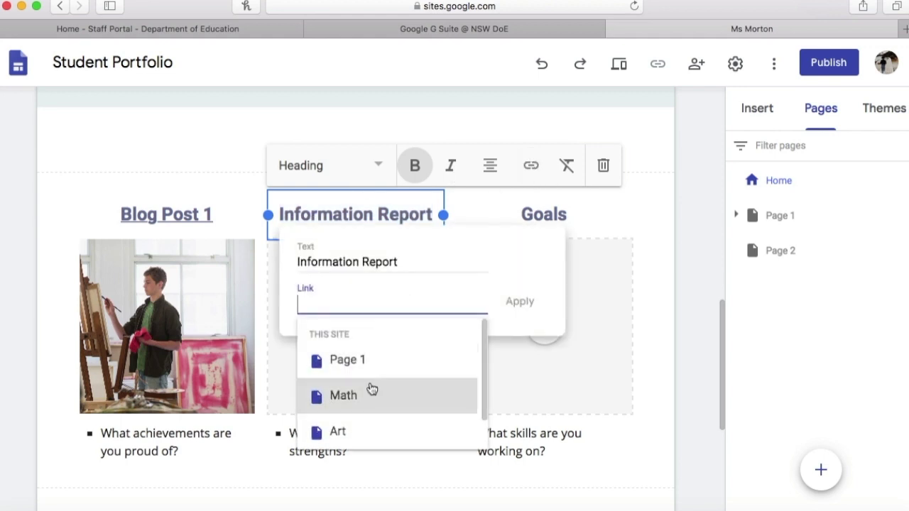
scroll(369, 395, "down", 2)
left_click(347, 431)
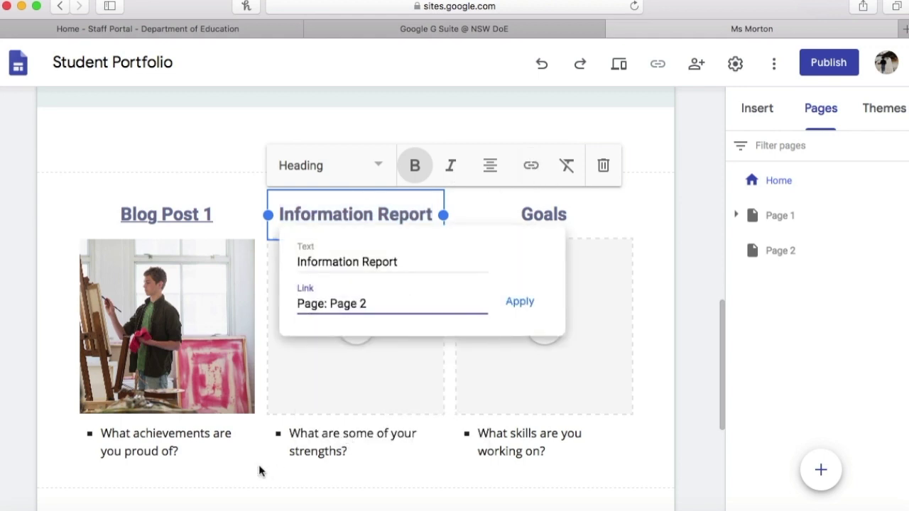
left_click(522, 305)
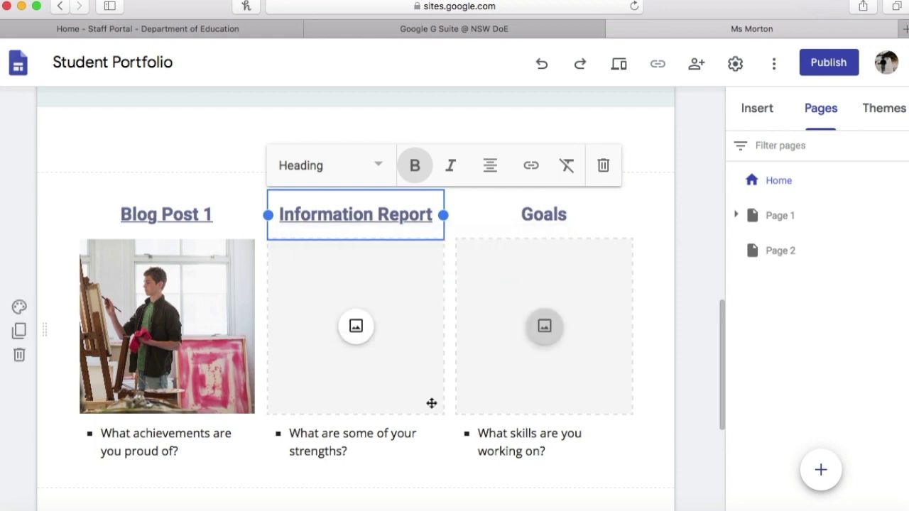
scroll(431, 404, "down", 2)
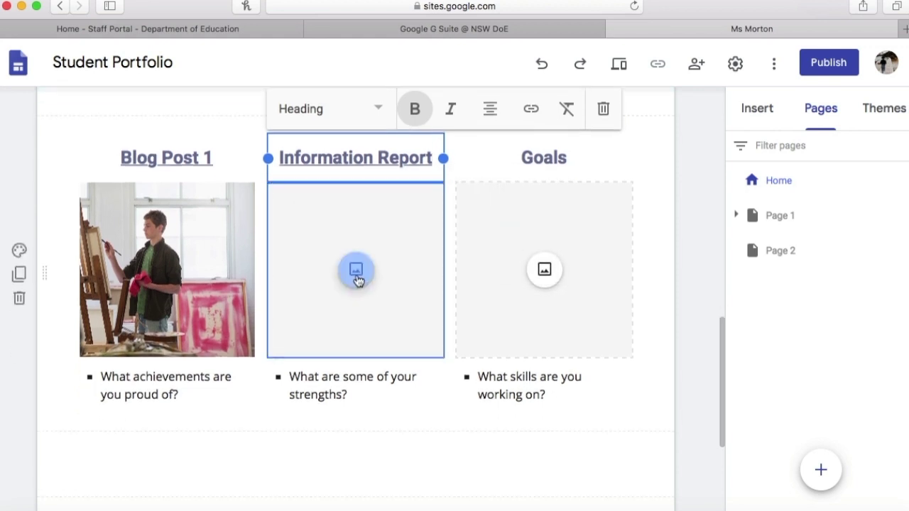
Step: Upload a beach photo from Downloads into the empty Information Report card
left_click(355, 271)
left_click(391, 319)
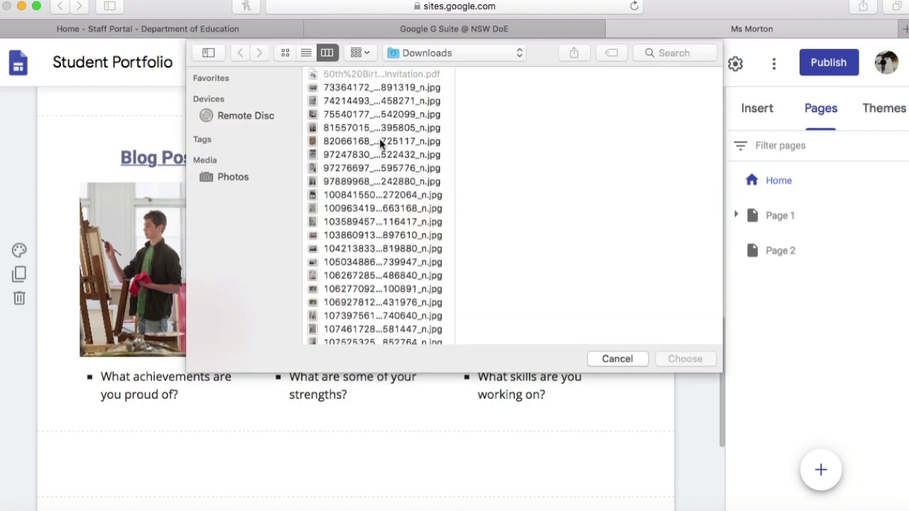
left_click(346, 112)
left_click(346, 102)
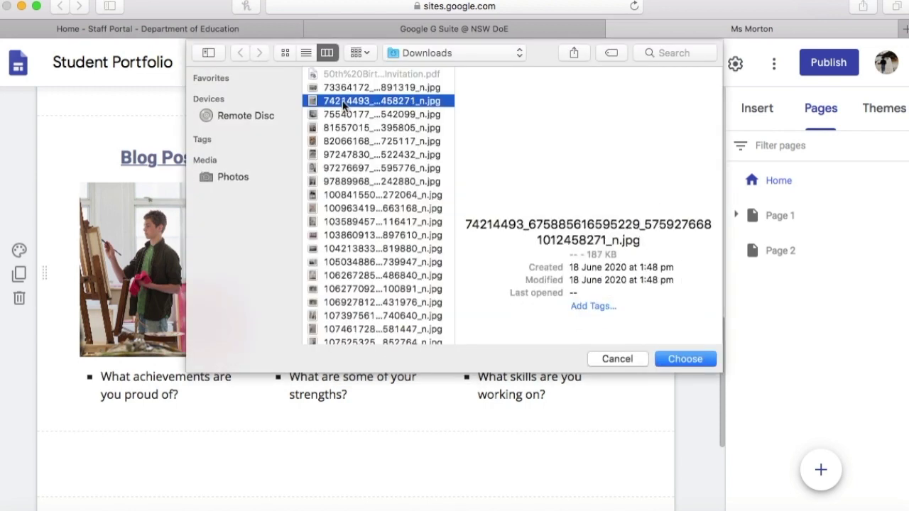
left_click(676, 362)
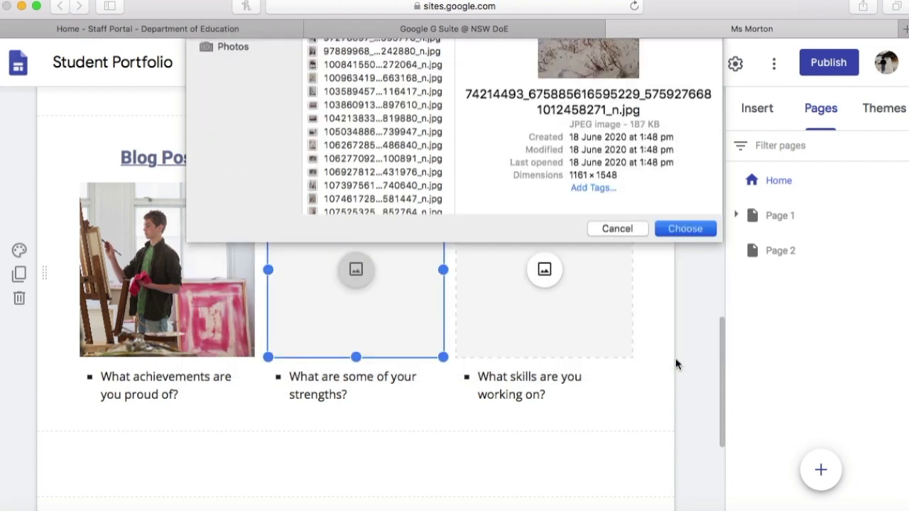
Step: Upload the dried-flowers photo into the empty Goals card
left_click(544, 271)
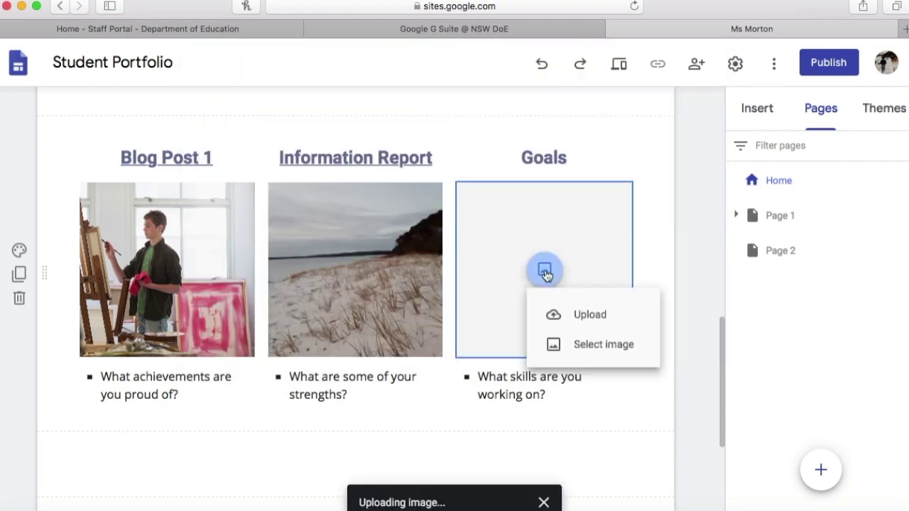
left_click(577, 319)
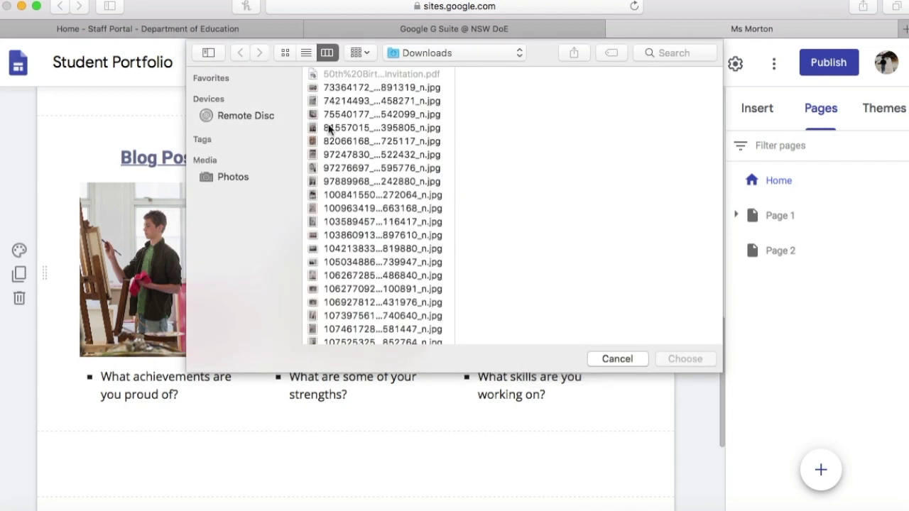
left_click(328, 128)
left_click(675, 363)
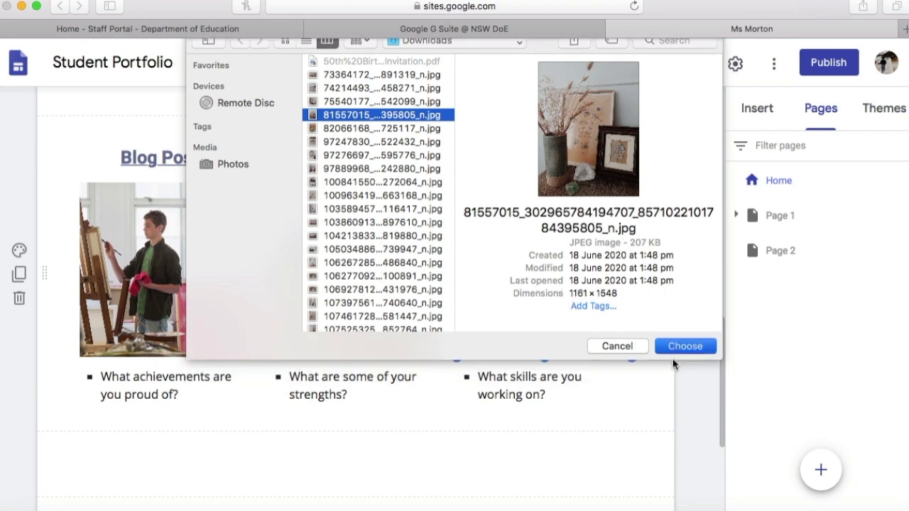
scroll(192, 337, "up", 4)
left_click(191, 337)
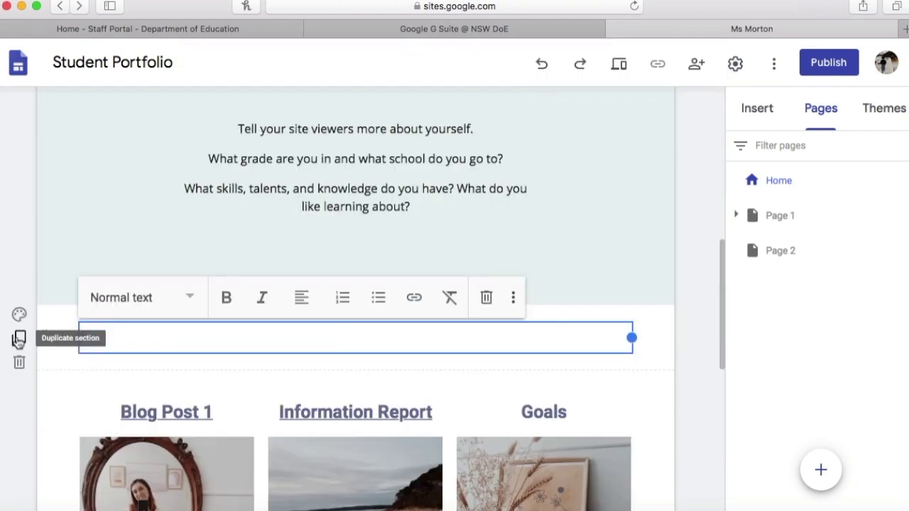
Step: Give the empty sections above and below the image row the dark grey Emphasis 2 background
left_click(19, 315)
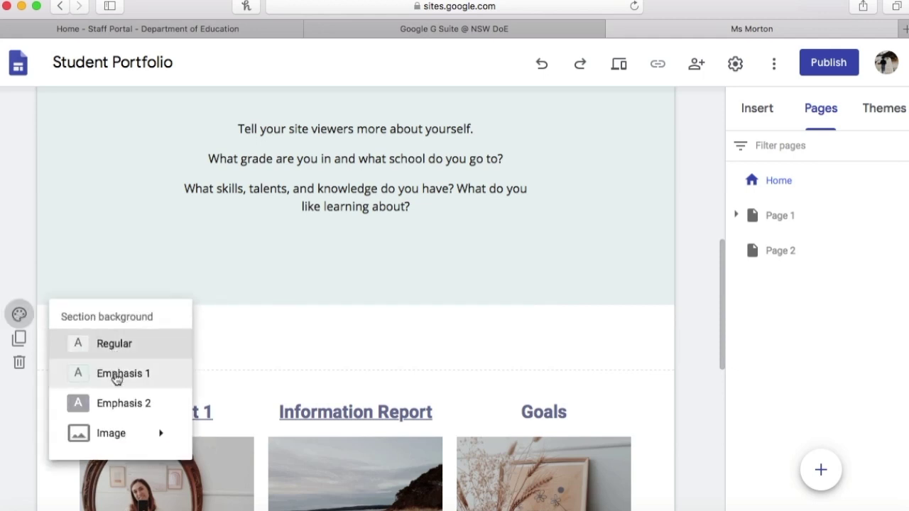
left_click(115, 411)
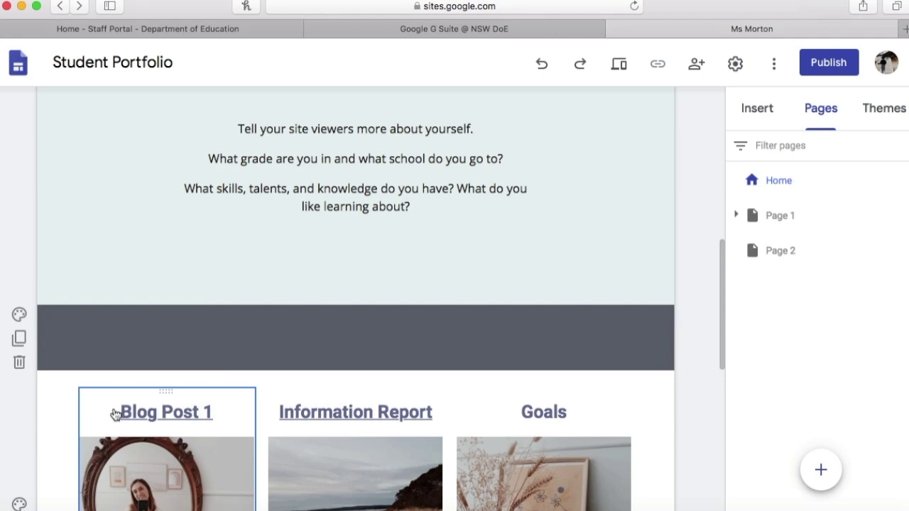
scroll(127, 310, "down", 10)
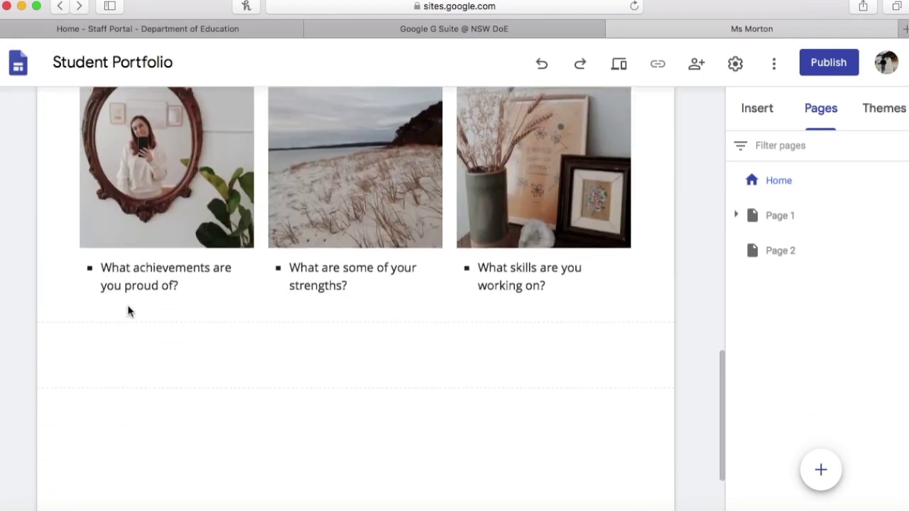
left_click(110, 340)
left_click(19, 328)
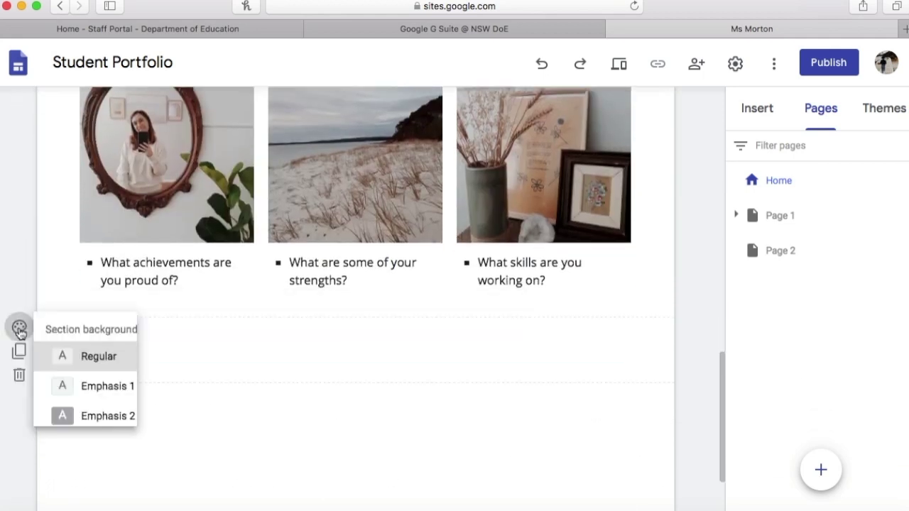
left_click(106, 416)
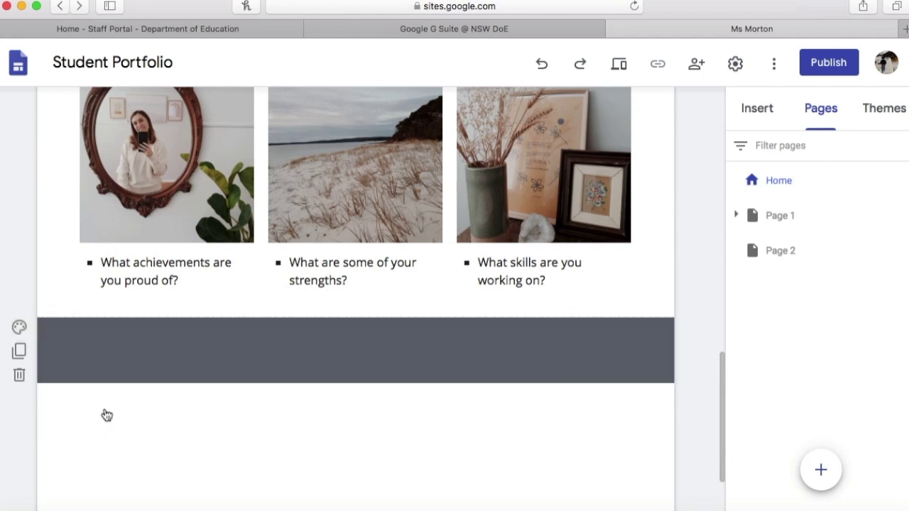
scroll(696, 229, "up", 15)
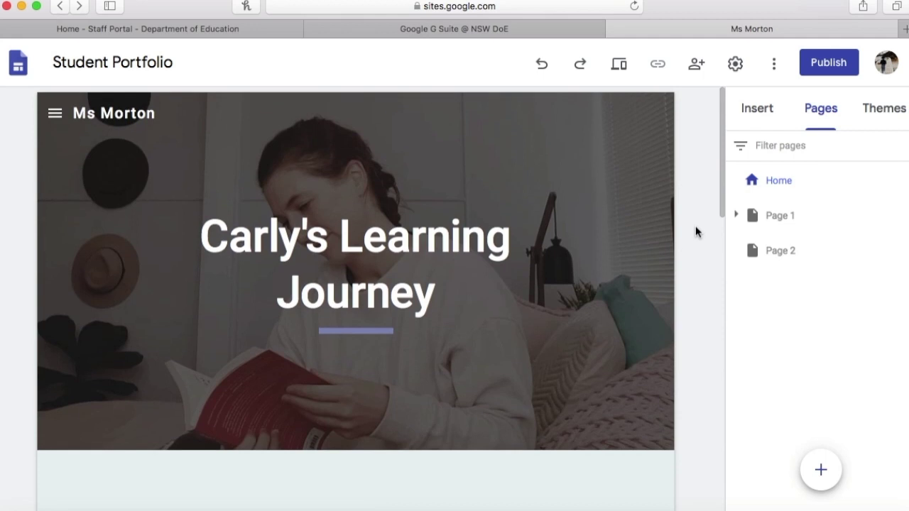
Step: Apply the Diplomat theme from the Themes panel
left_click(883, 114)
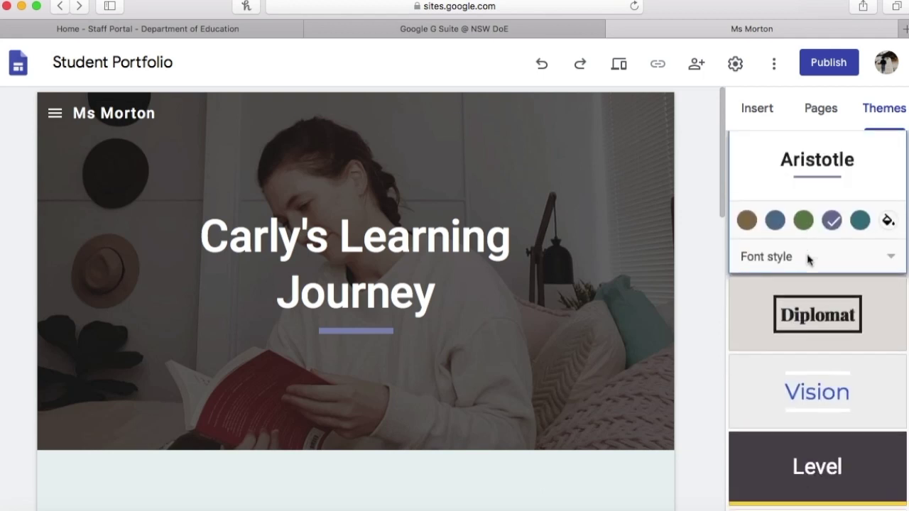
scroll(807, 258, "down", 1)
left_click(790, 292)
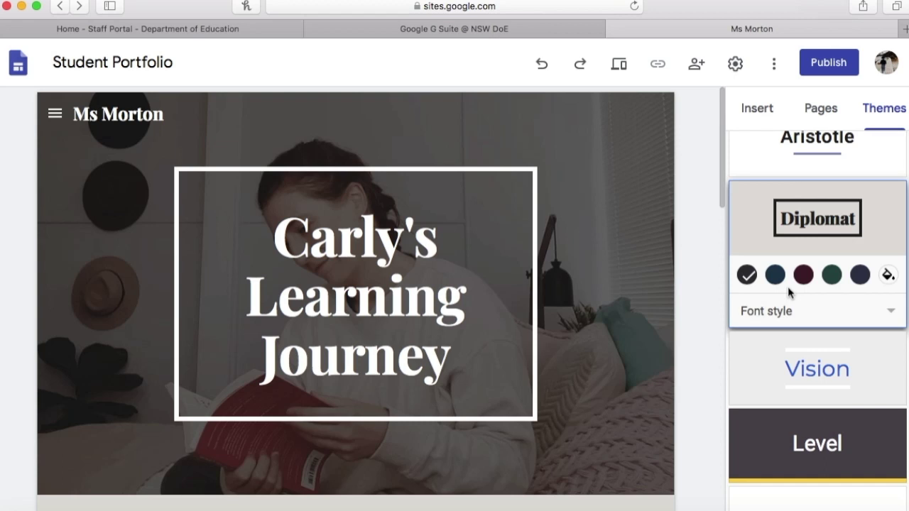
scroll(657, 346, "down", 5)
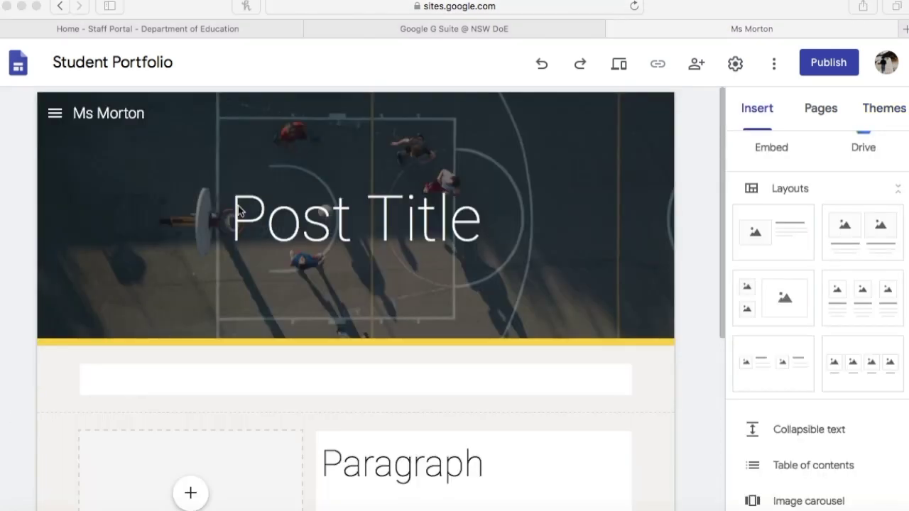
Step: Rename the blog post's first heading from Paragraph to 'Paragraph One'
scroll(483, 266, "down", 4)
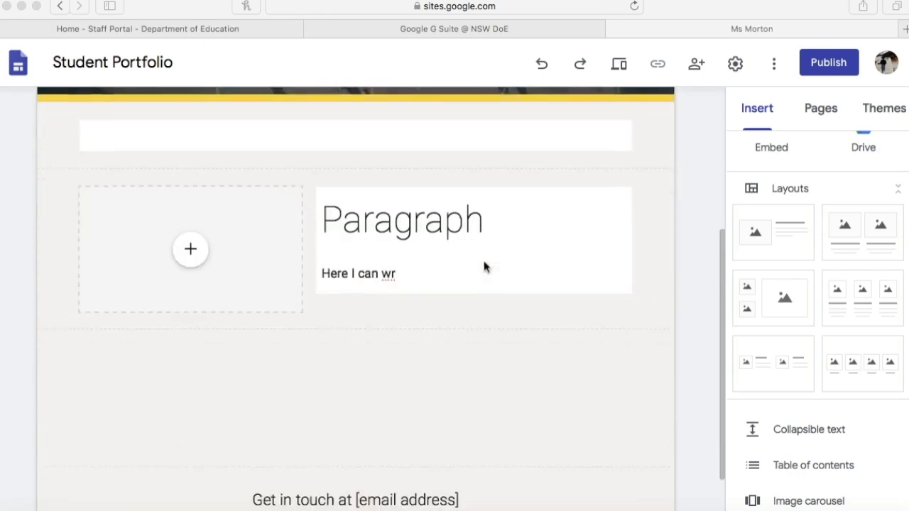
left_click(489, 220)
left_click(489, 221)
type("One")
Step: Write the body paragraph explaining images and adding paragraphs, plus a second line about deleting the picture
left_click(410, 269)
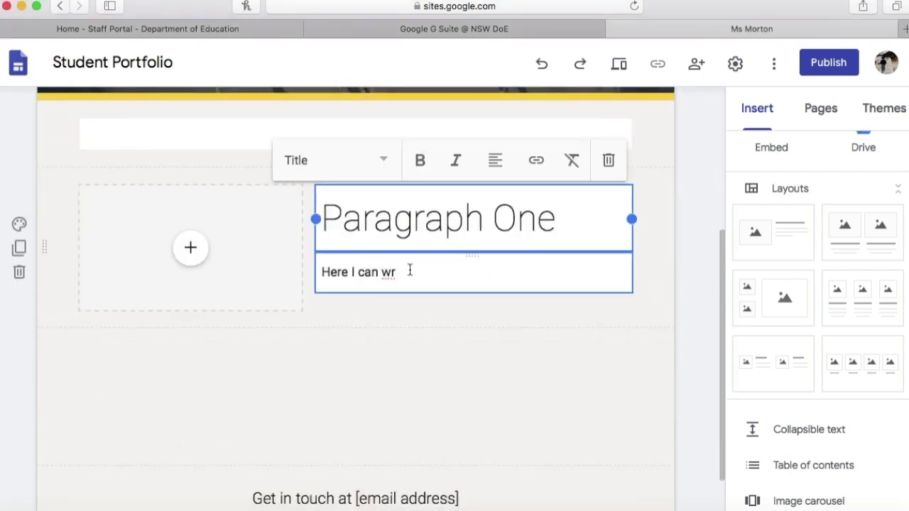
type("it a paragraph and add an imag")
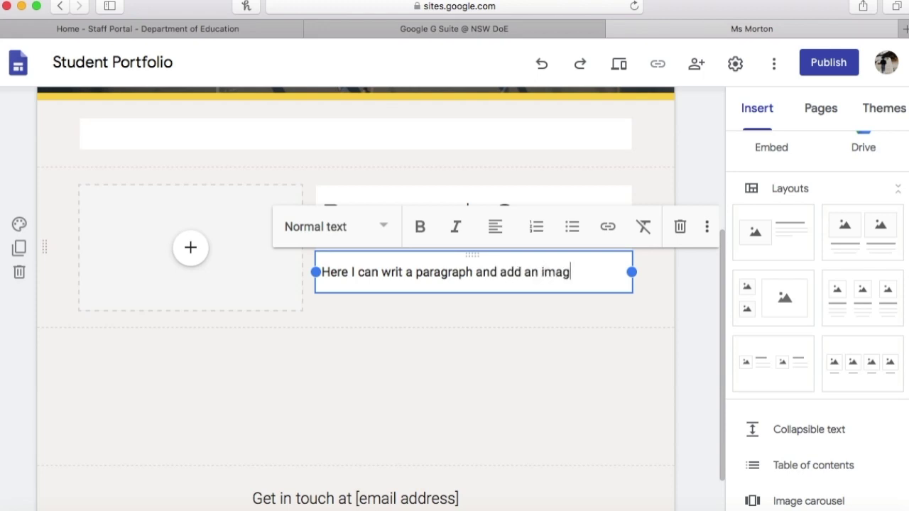
type("e to the side of i")
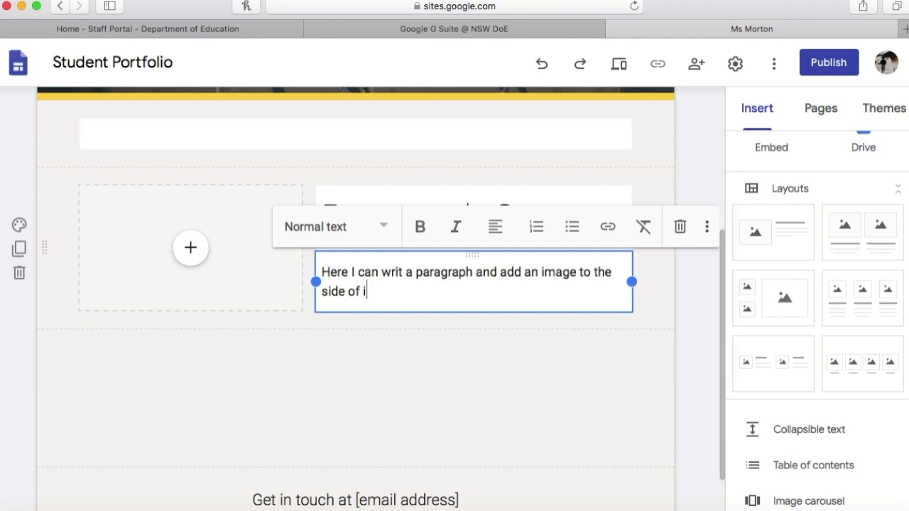
type("t. When I w")
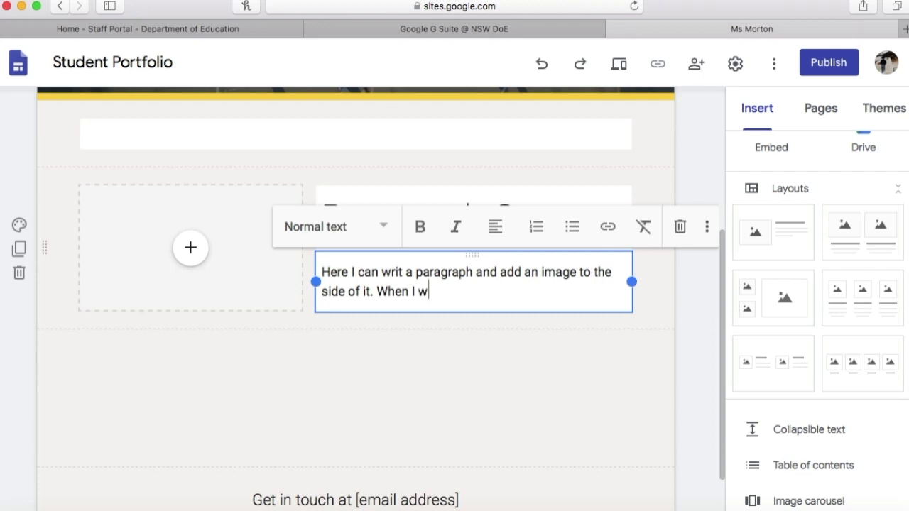
type("ant to add")
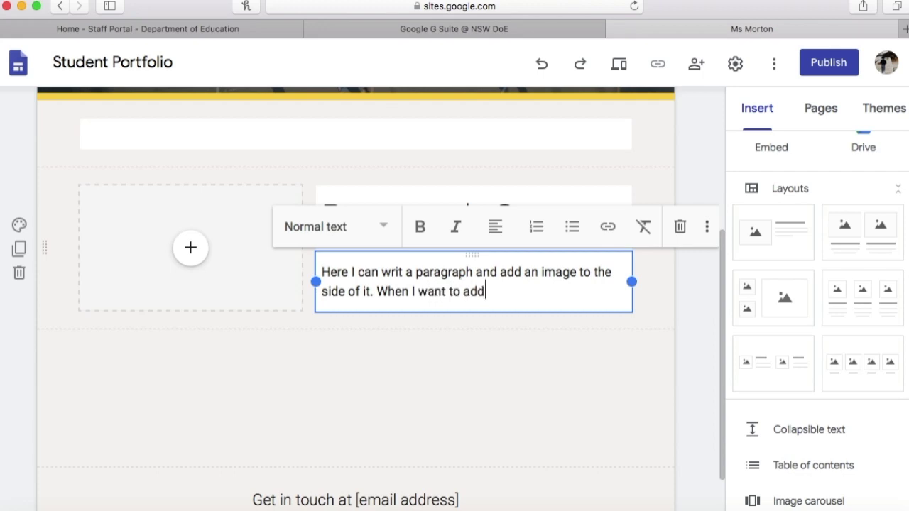
type(" more para")
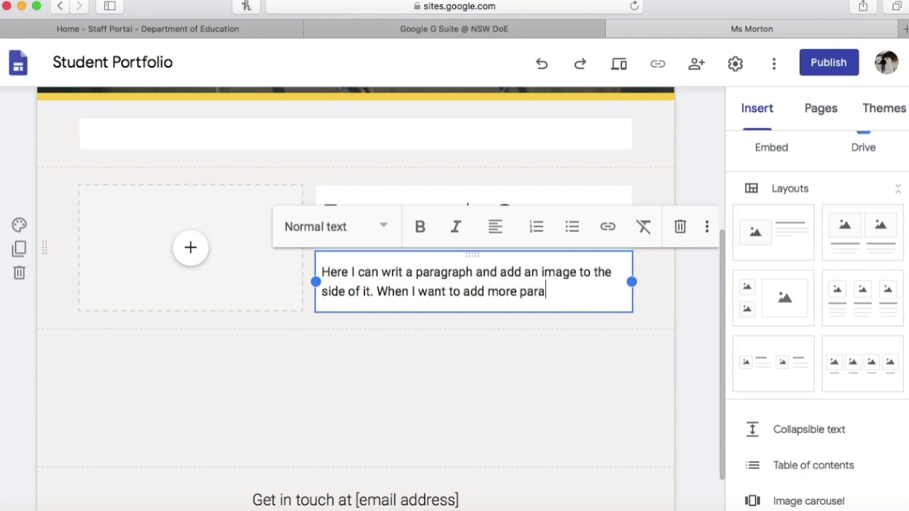
type("graph's I simply ")
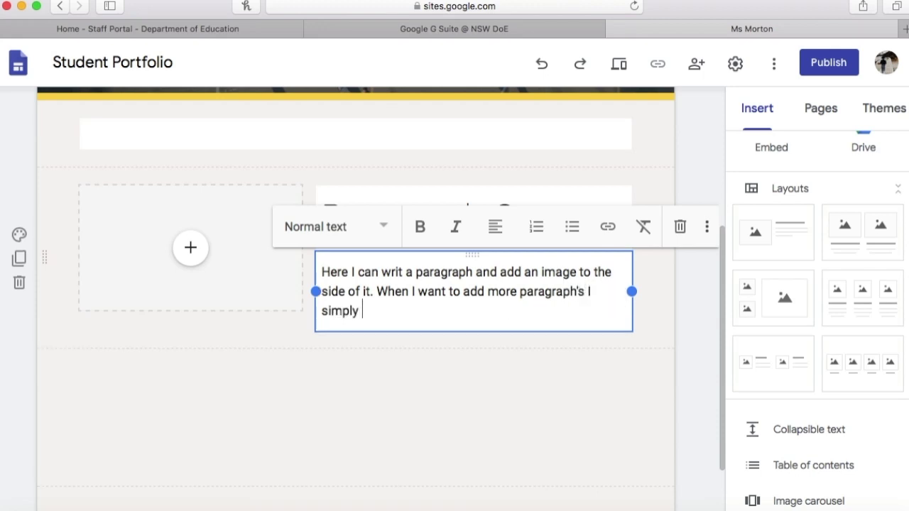
type("drag them from th")
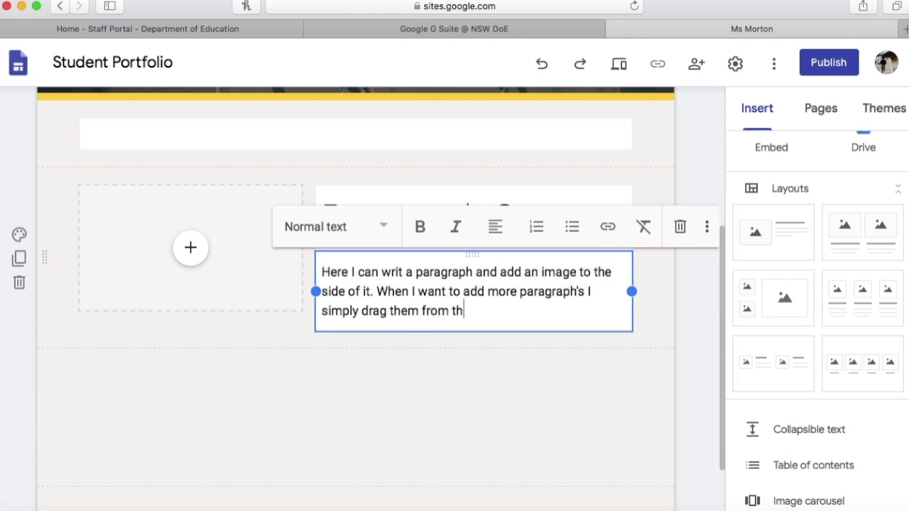
type("ey layout")
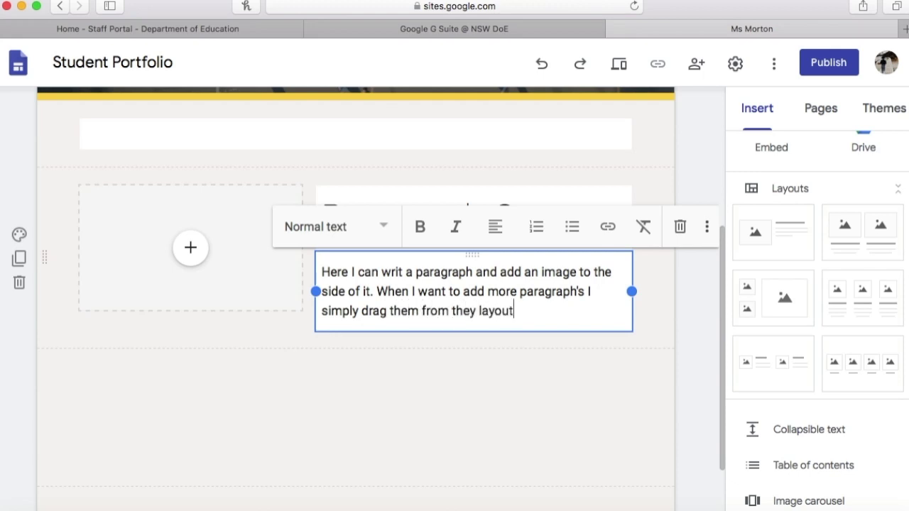
type(" option on the right.")
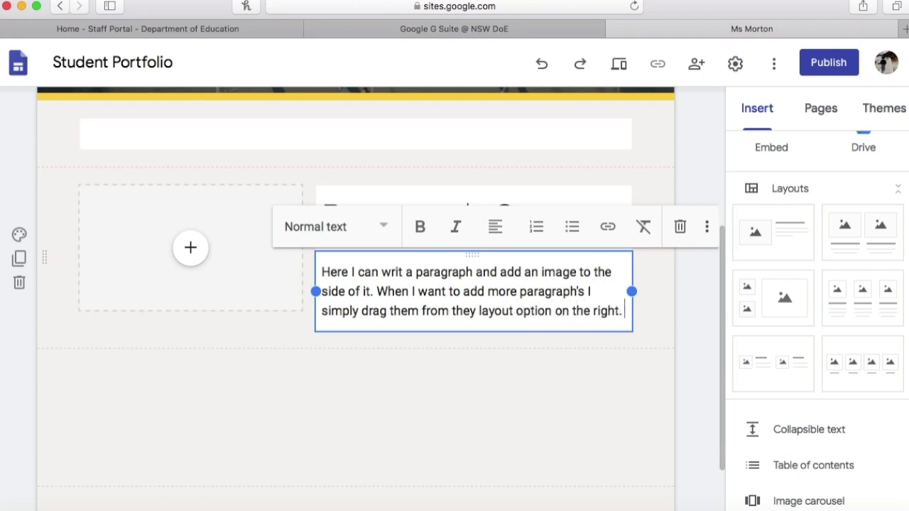
key("Return")
type("If I don't wa")
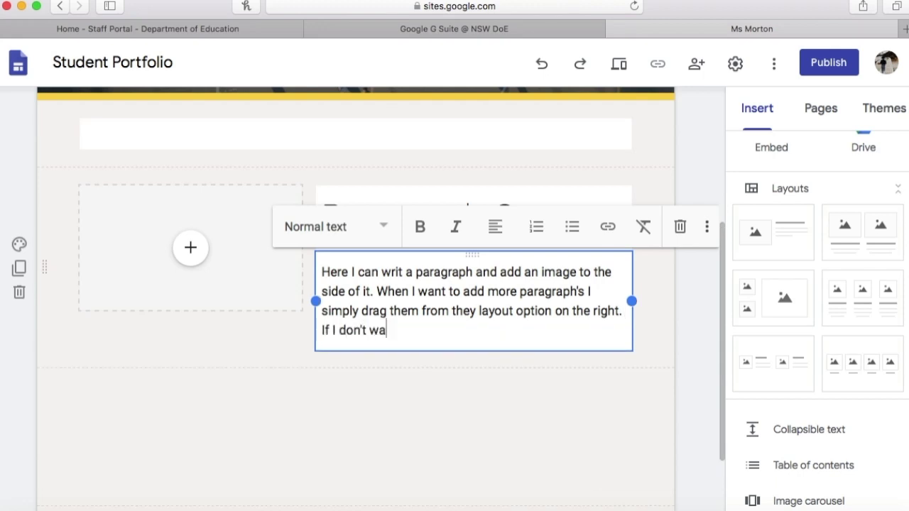
type("nt the picture option")
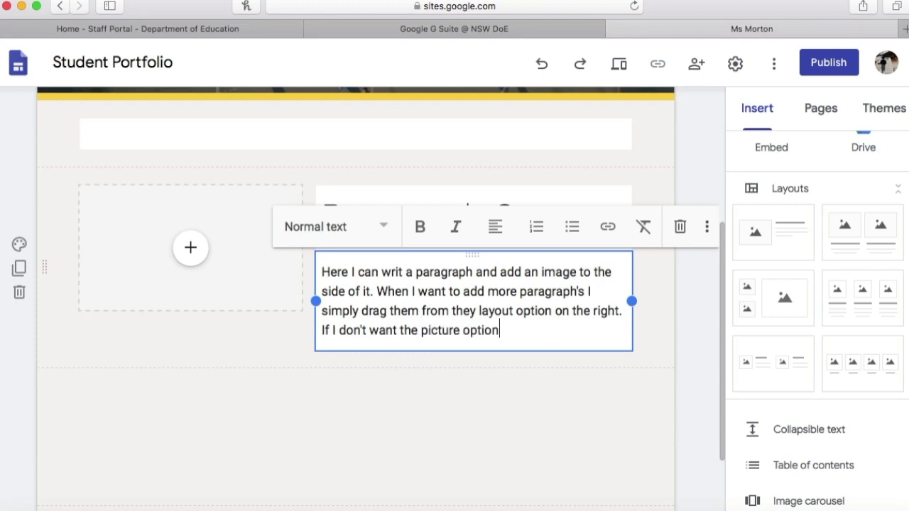
type(", I can just delete...")
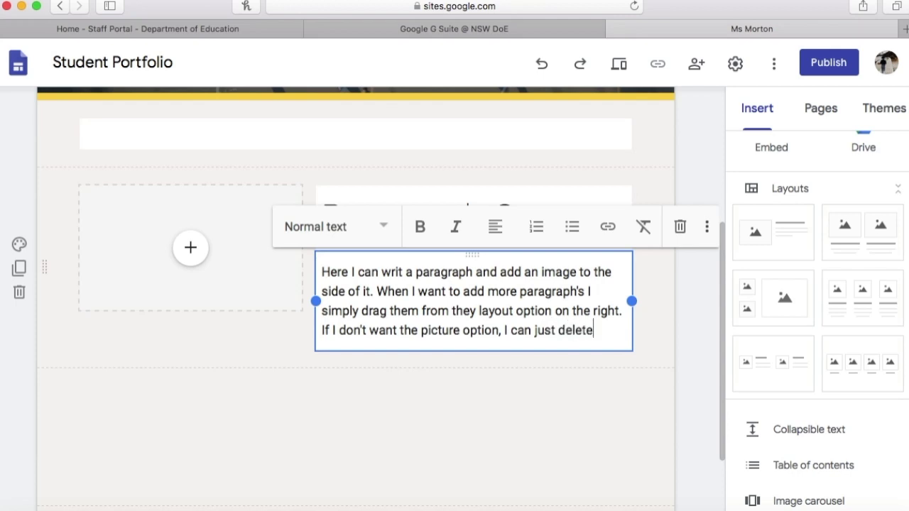
Step: Delete the empty image placeholder and stretch the text block to the section's left edge
left_click(148, 219)
left_click(132, 161)
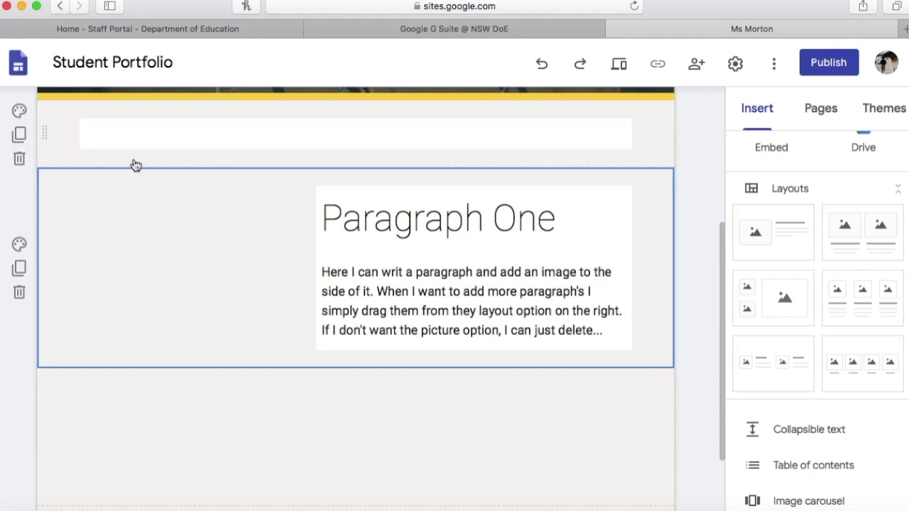
left_click(361, 239)
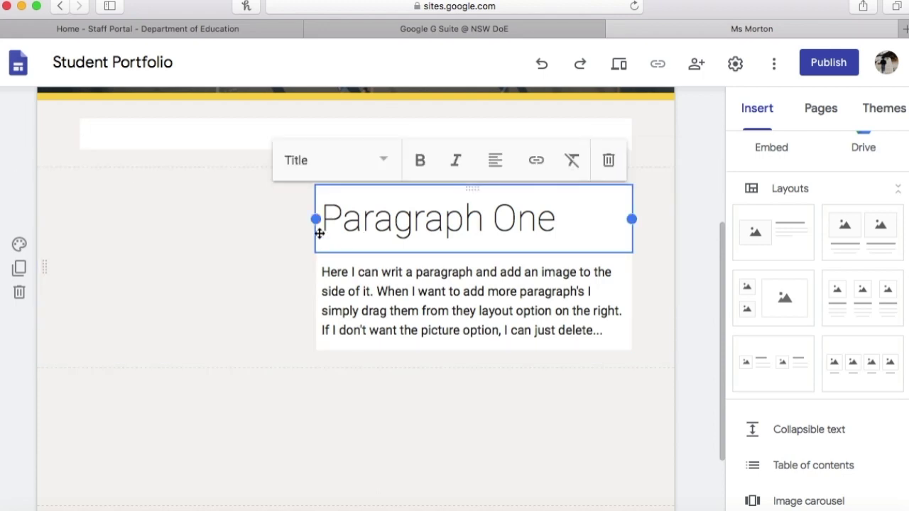
left_click(317, 283)
left_click_drag(315, 268, 166, 270)
mouse_move(87, 272)
left_mouse_down()
mouse_move(71, 270)
mouse_move(80, 270)
left_mouse_up()
Step: Give the Paragraph One section the yellow Emphasis 2 background
left_click(656, 248)
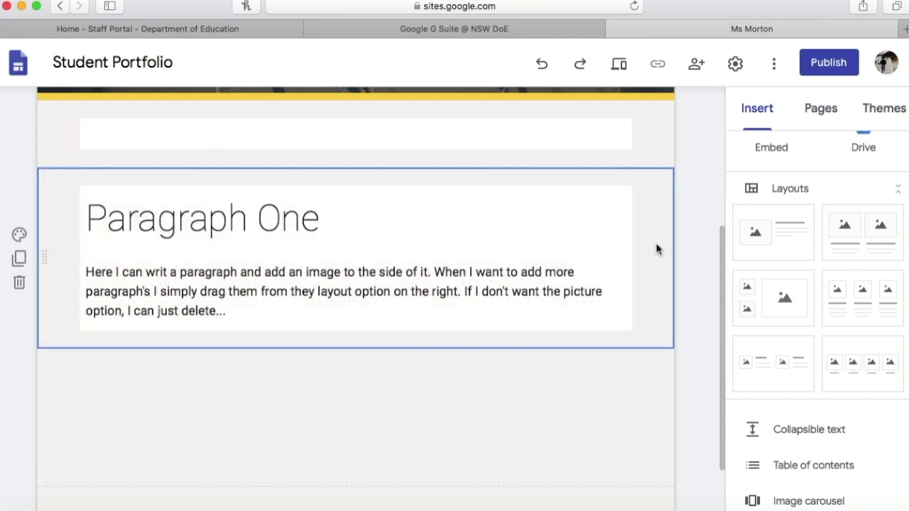
left_click(19, 235)
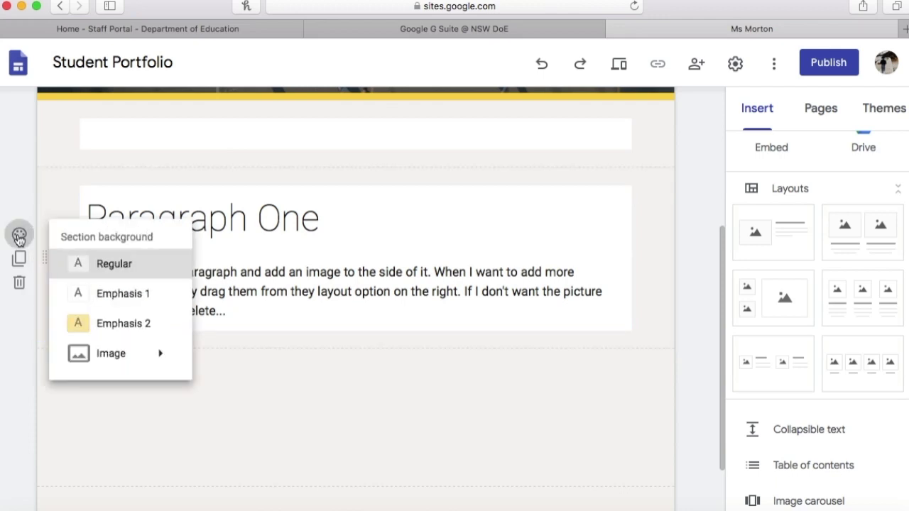
left_click(115, 294)
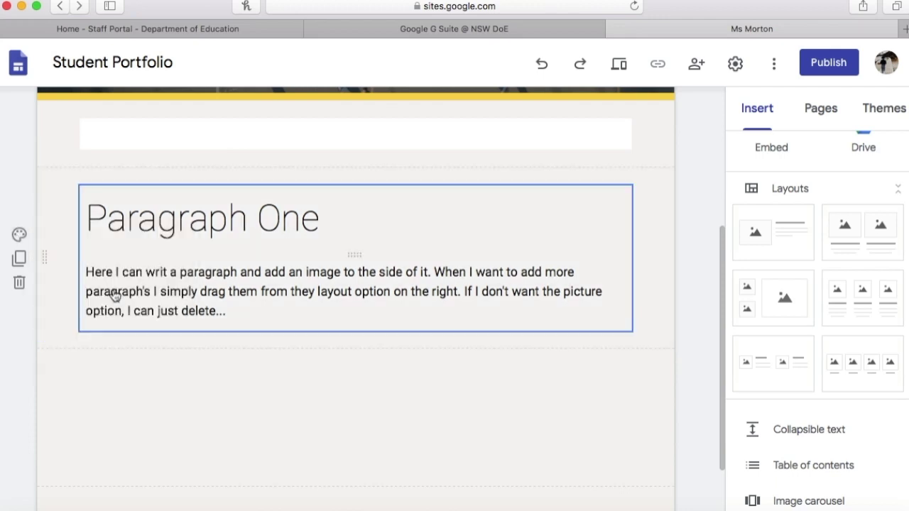
left_click(19, 235)
left_click(100, 337)
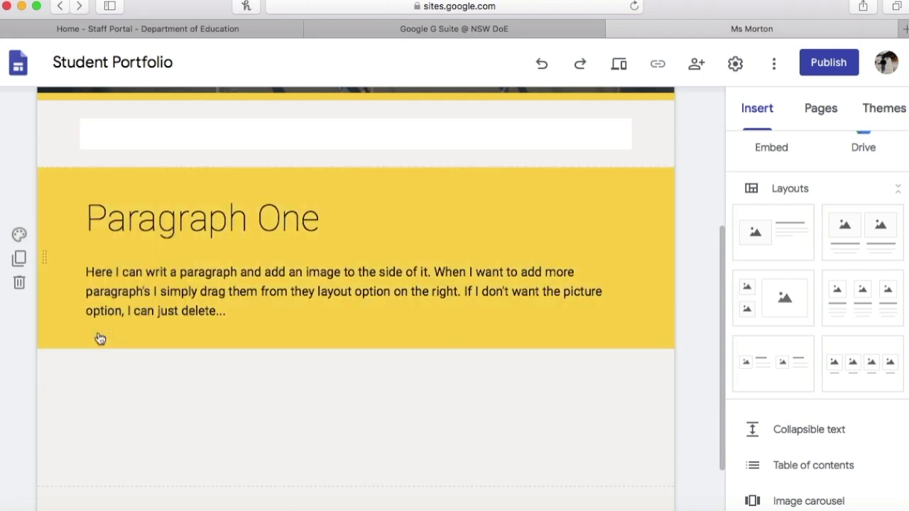
left_click(514, 132)
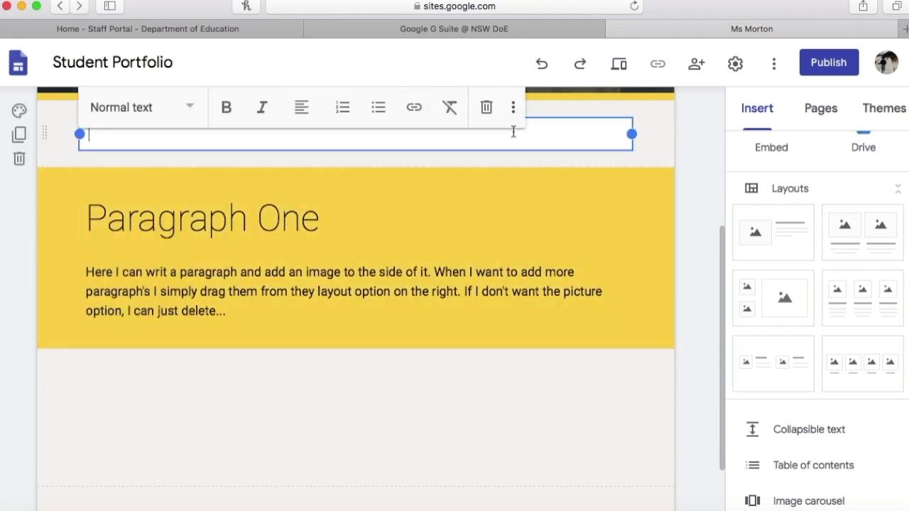
Step: Type 'Here are all my posts for this page!' and style the line as a Heading
type("Here are all my posts")
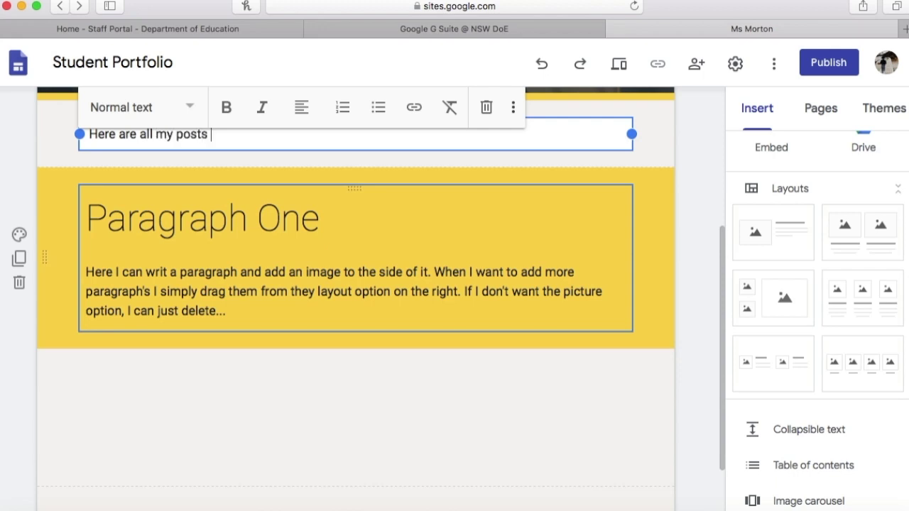
type("for this page!")
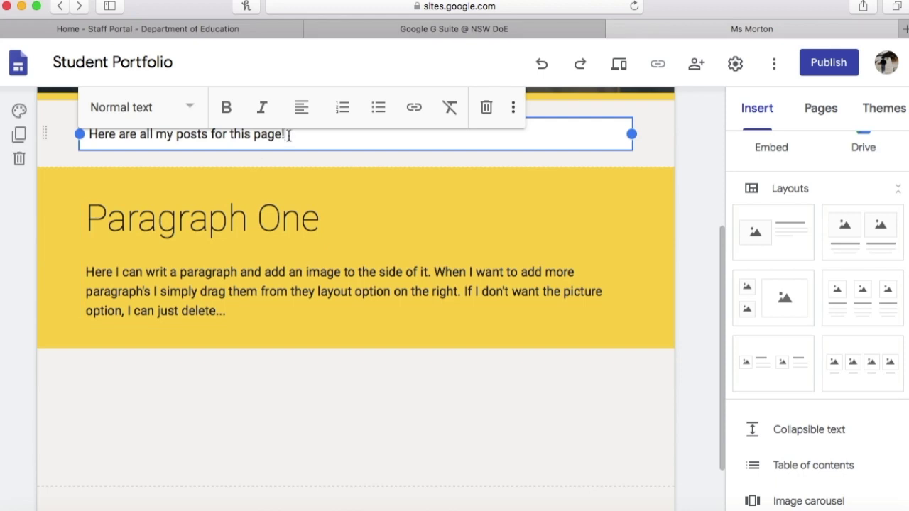
left_click_drag(285, 135, 88, 135)
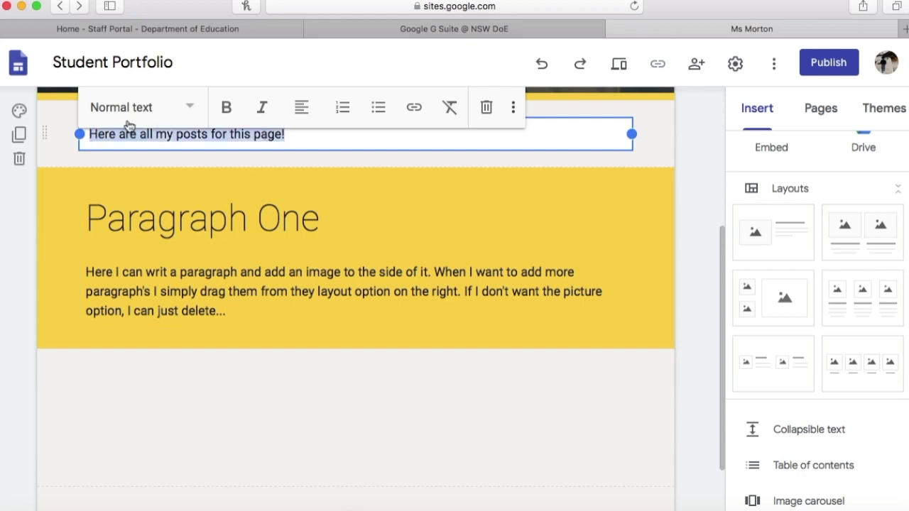
left_click(177, 120)
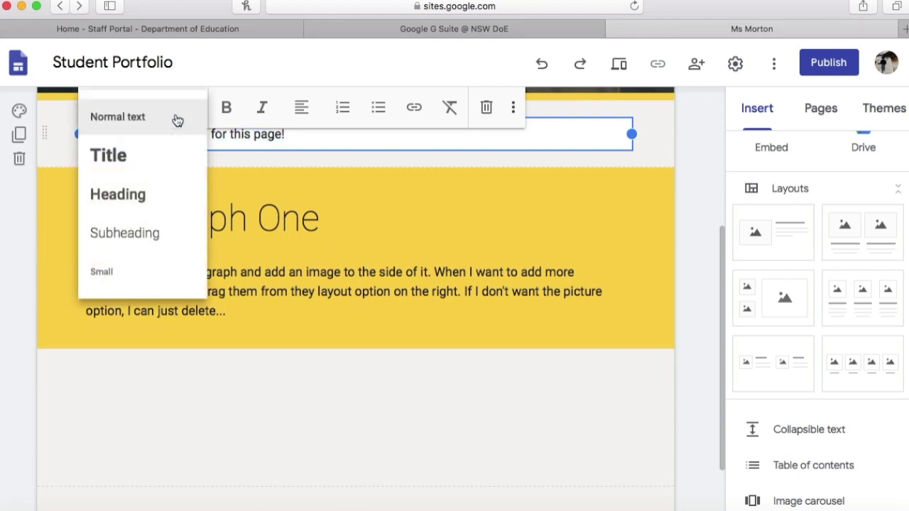
left_click(152, 161)
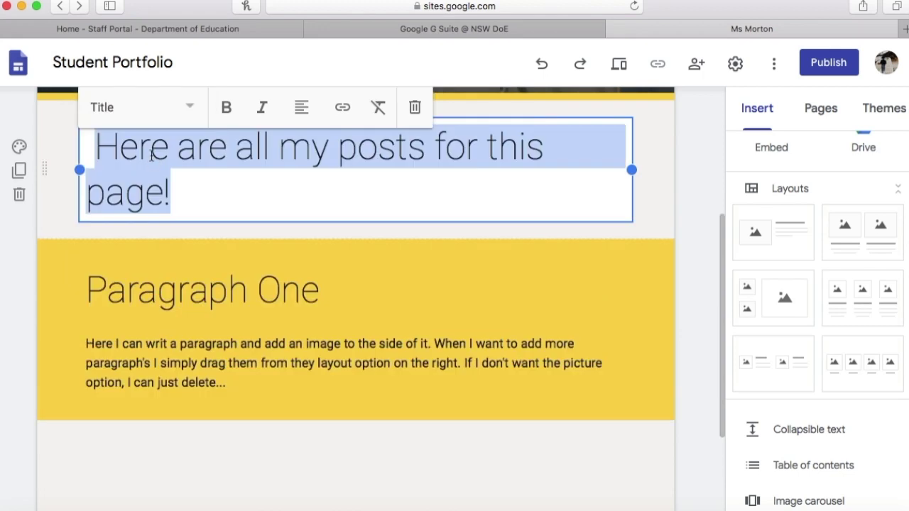
left_click(192, 108)
left_click(147, 196)
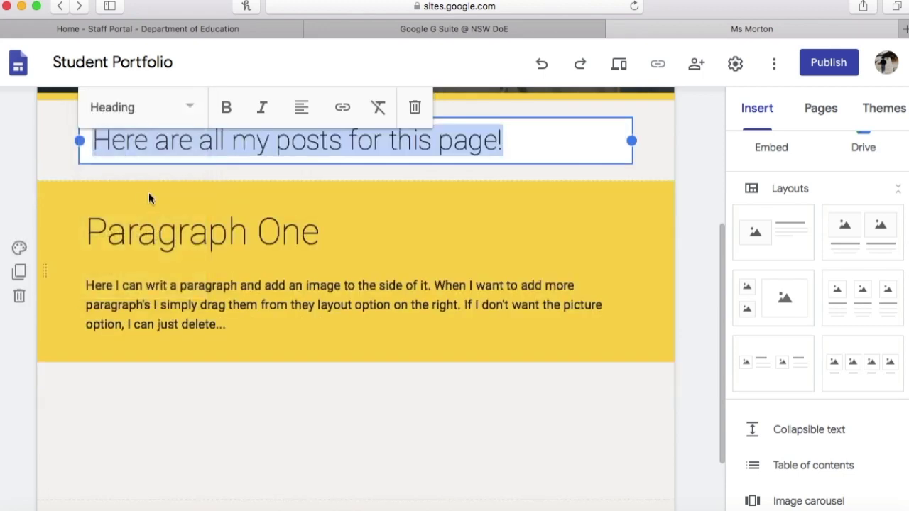
left_click(173, 119)
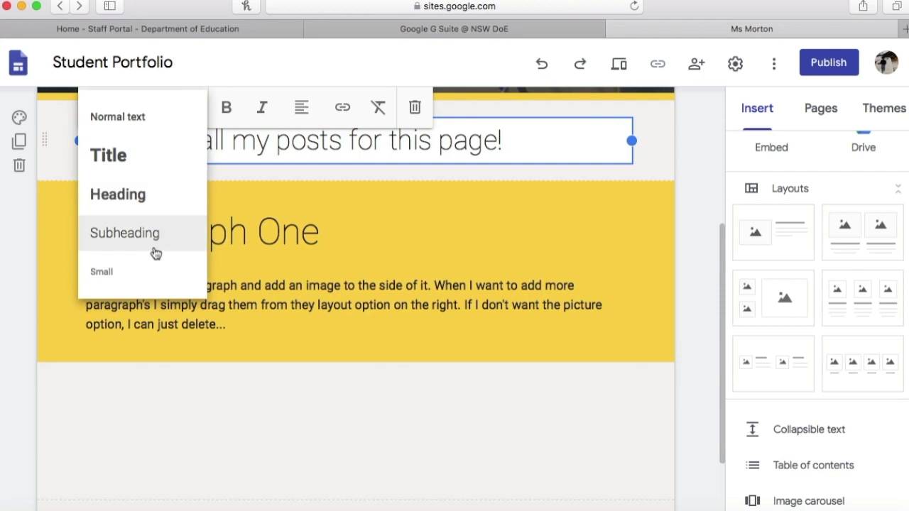
left_click(156, 252)
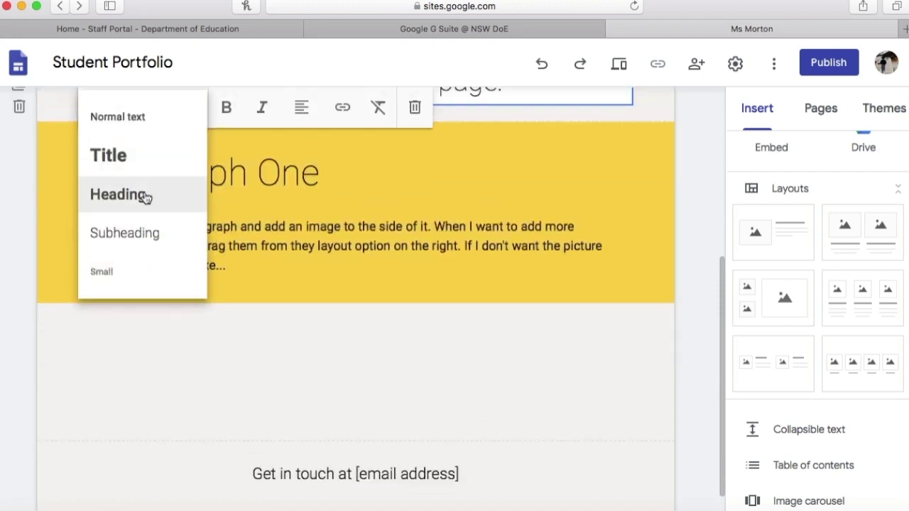
left_click(146, 193)
Step: Centre-align the new heading text
scroll(685, 190, "up", 3)
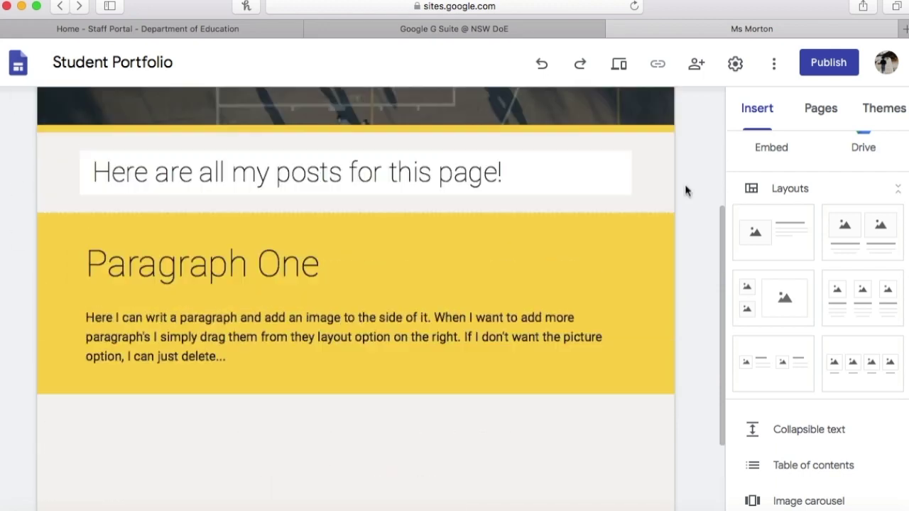
left_click(504, 206)
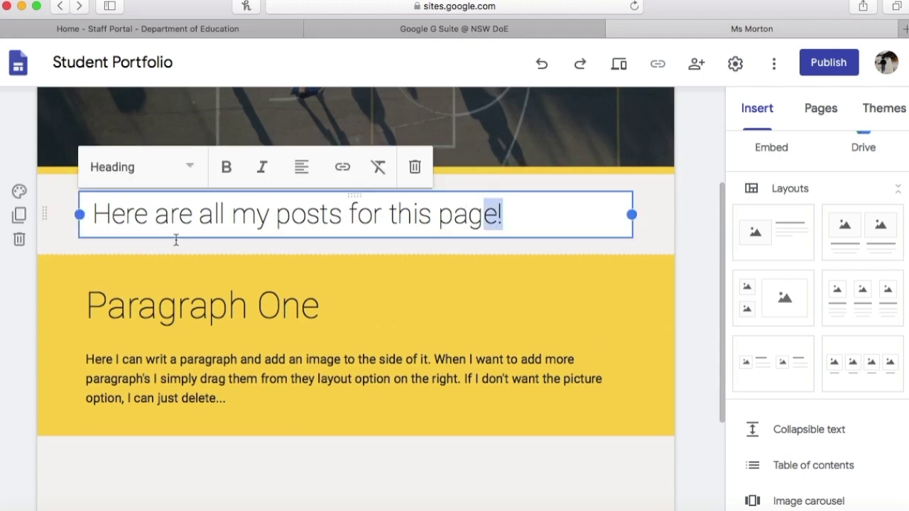
triple_click(108, 219)
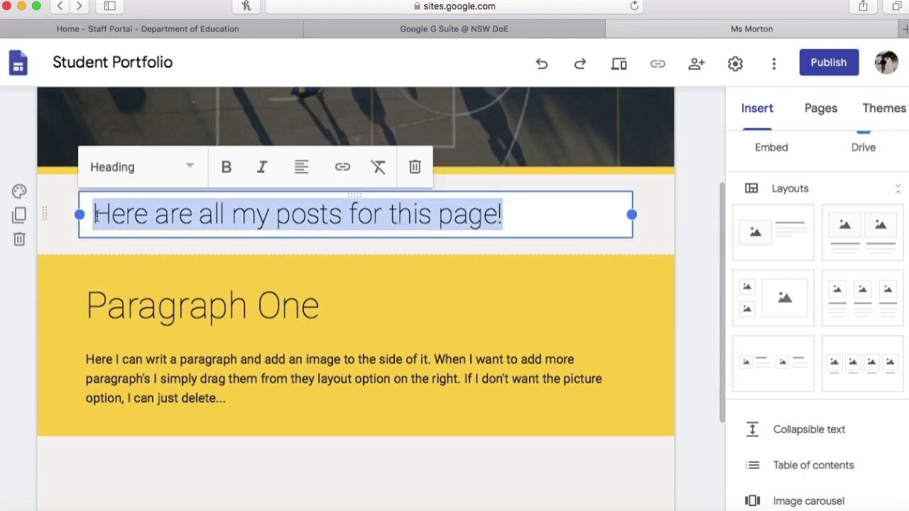
left_click(301, 172)
left_click(301, 214)
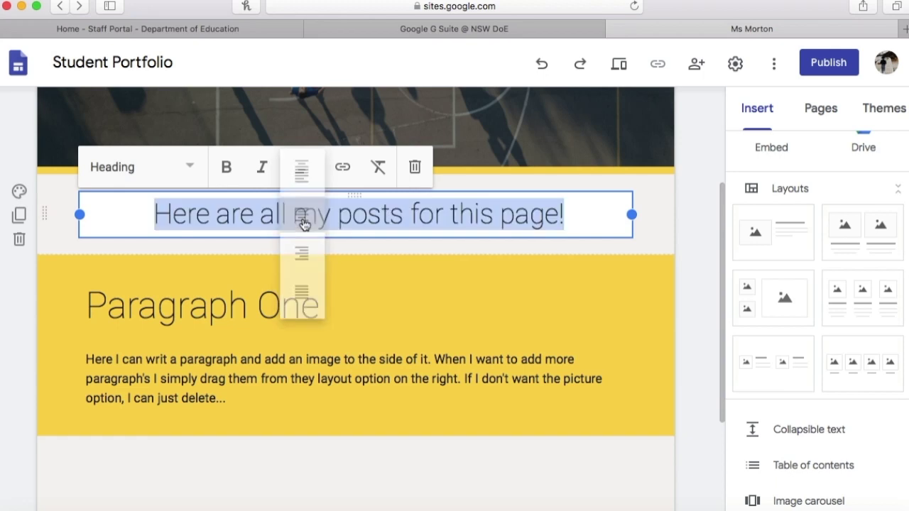
left_click(689, 259)
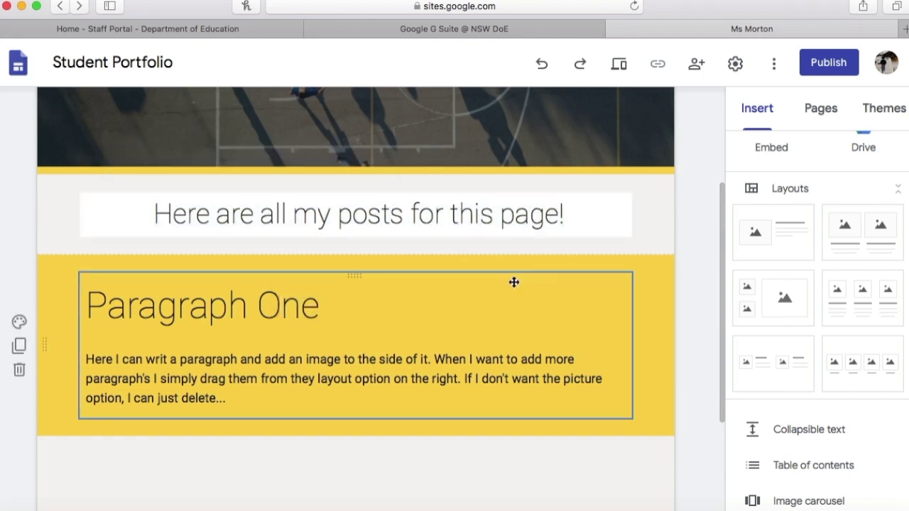
Step: Scroll through the finished post page and move on to the Aussie Teachers home page
scroll(513, 282, "up", 2)
scroll(513, 282, "up", 5)
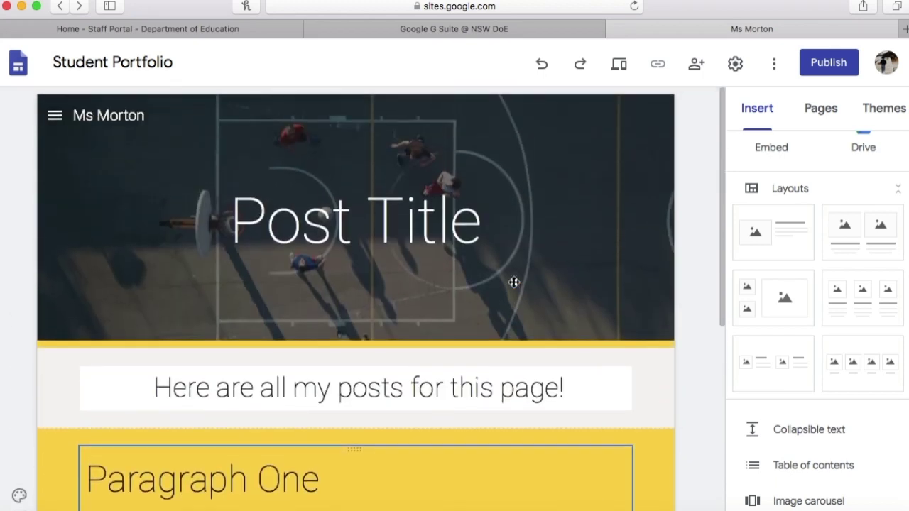
scroll(513, 281, "down", 5)
scroll(513, 281, "down", 3)
scroll(513, 283, "down", 3)
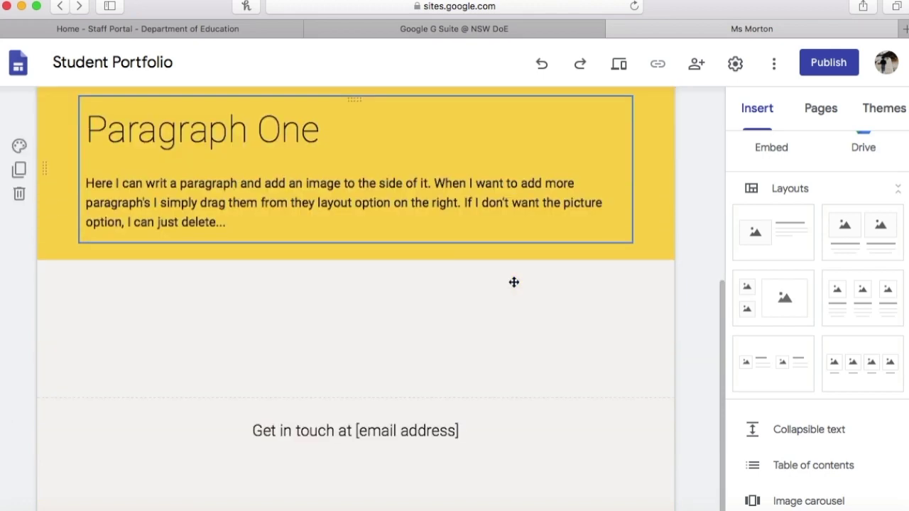
scroll(514, 286, "up", 5)
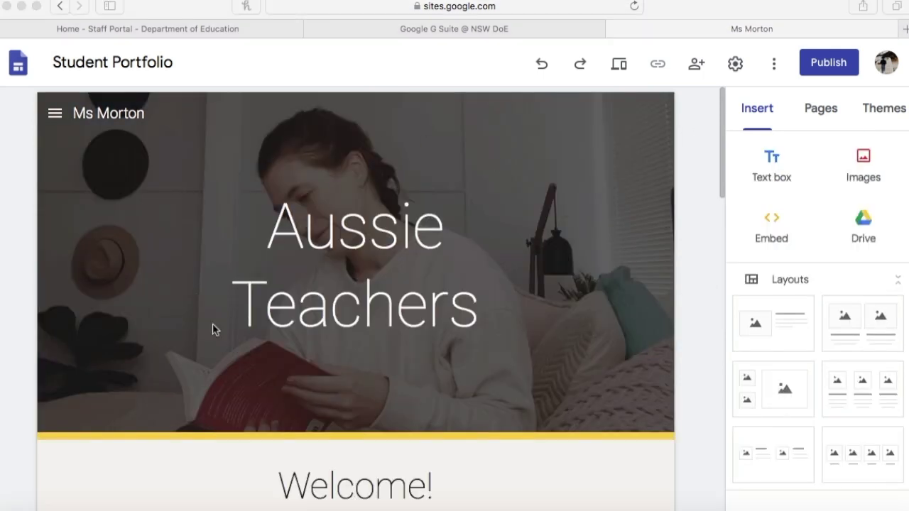
scroll(797, 288, "down", 1)
scroll(797, 287, "down", 6)
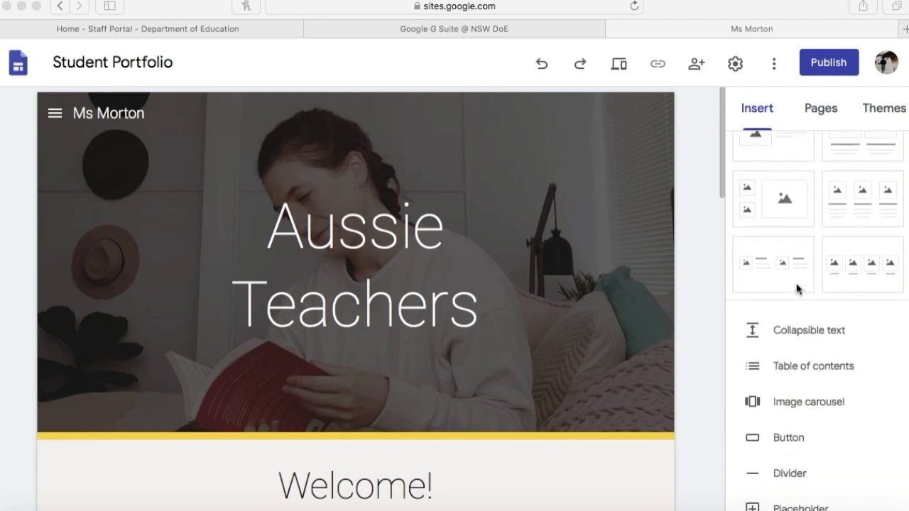
scroll(797, 287, "down", 4)
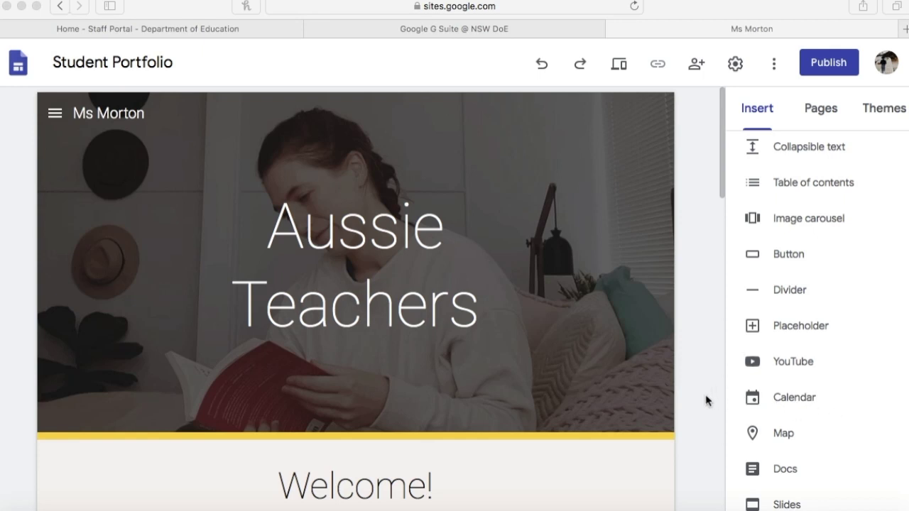
left_click(787, 363)
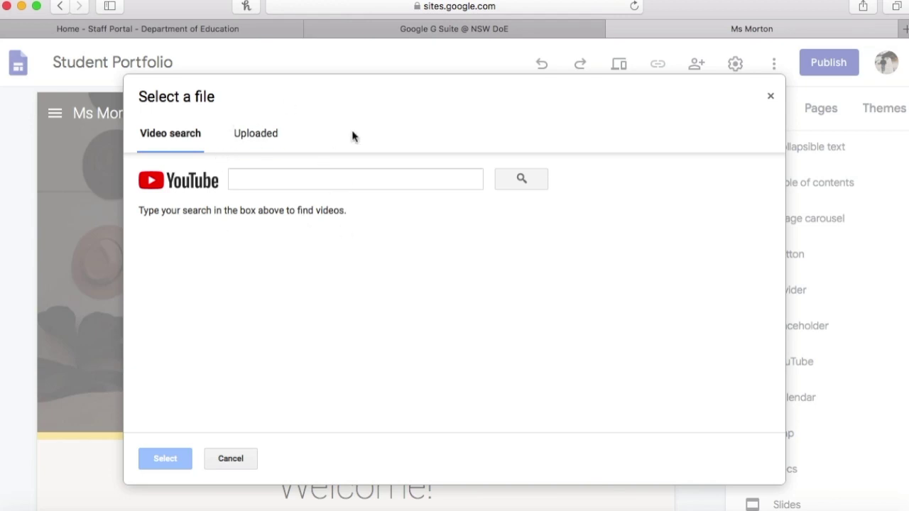
left_click(231, 458)
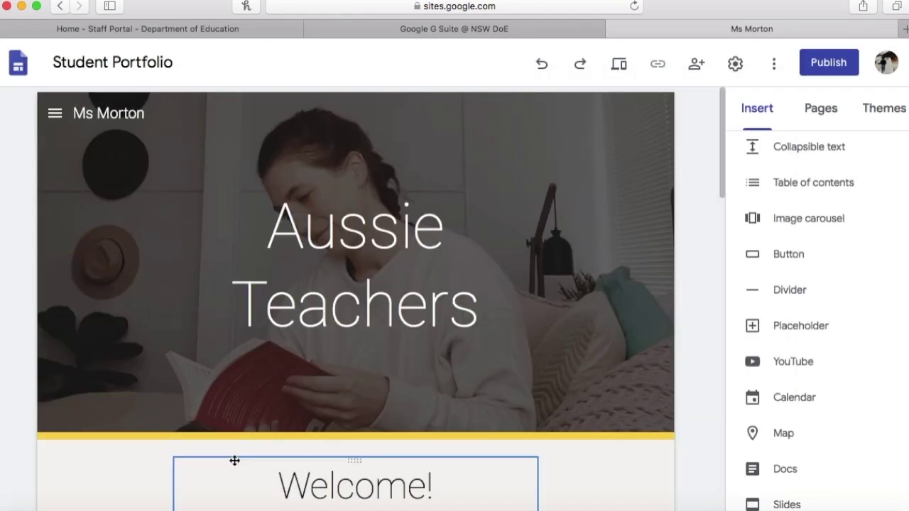
scroll(686, 345, "down", 10)
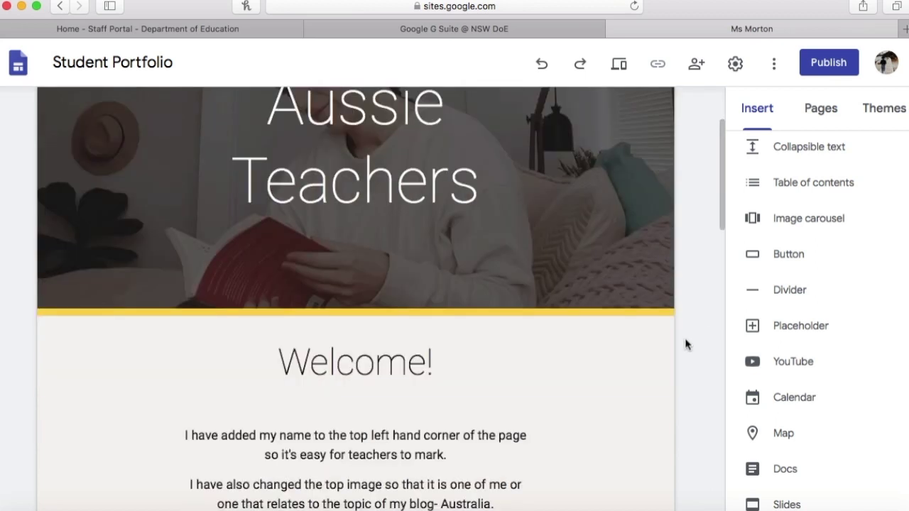
scroll(684, 337, "down", 5)
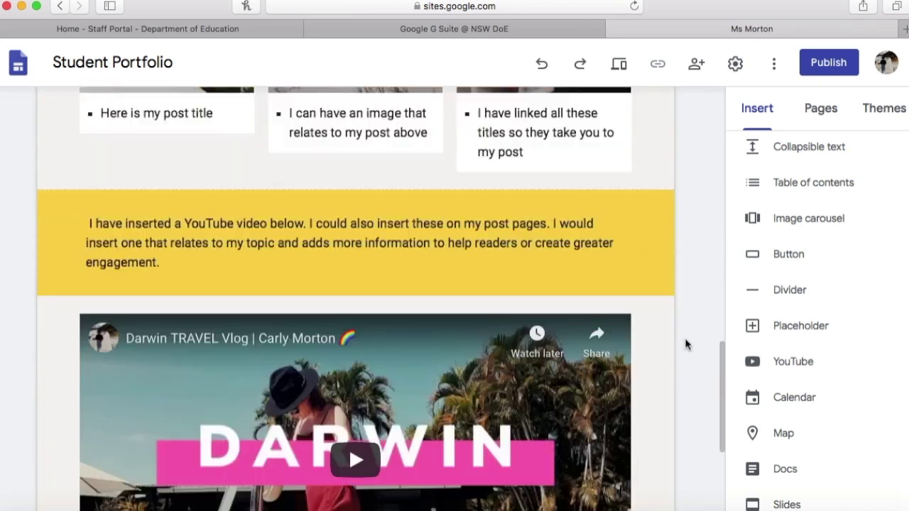
left_click(123, 211)
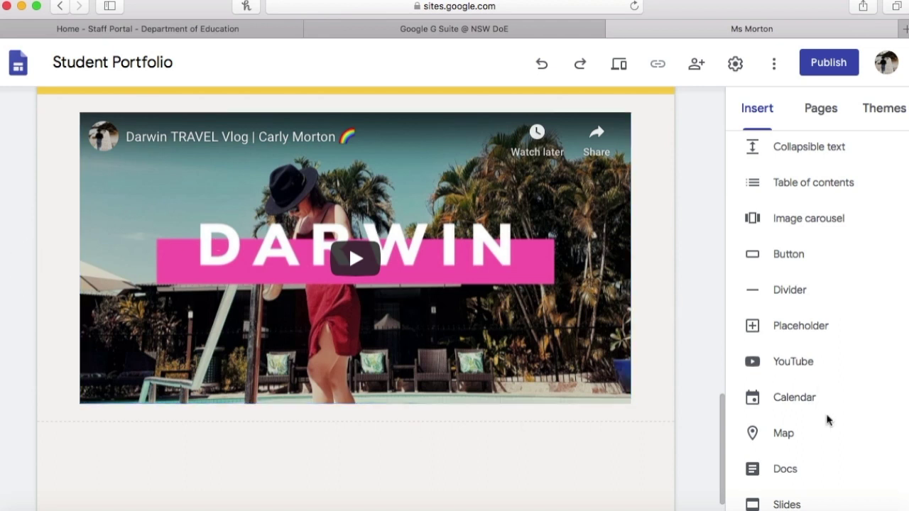
scroll(829, 420, "down", 3)
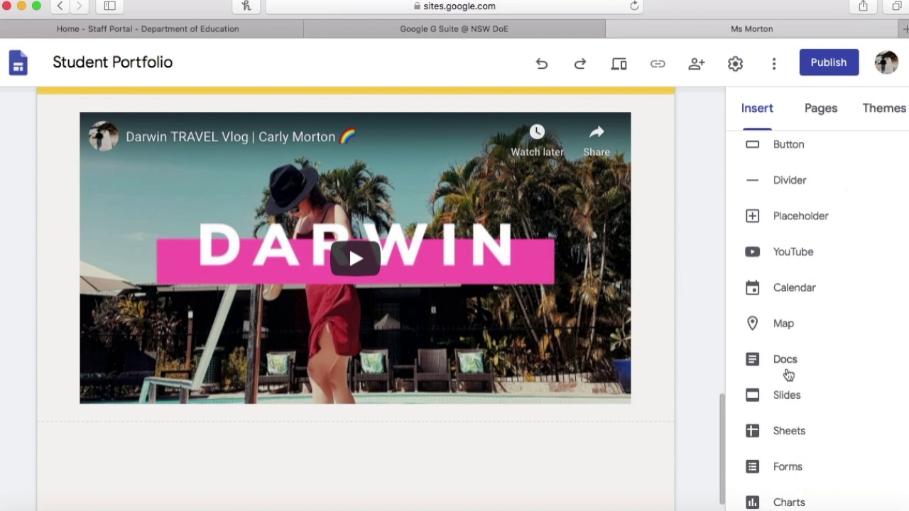
scroll(795, 268, "up", 5)
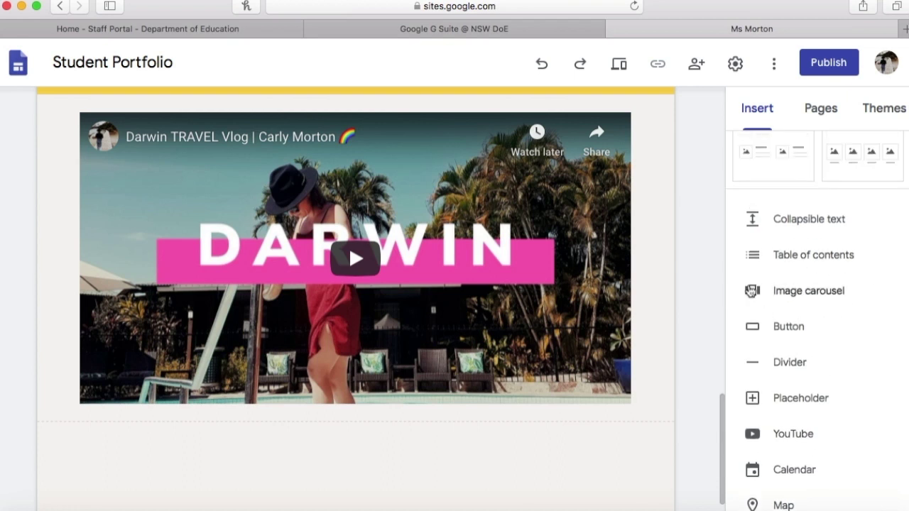
scroll(705, 240, "up", 10)
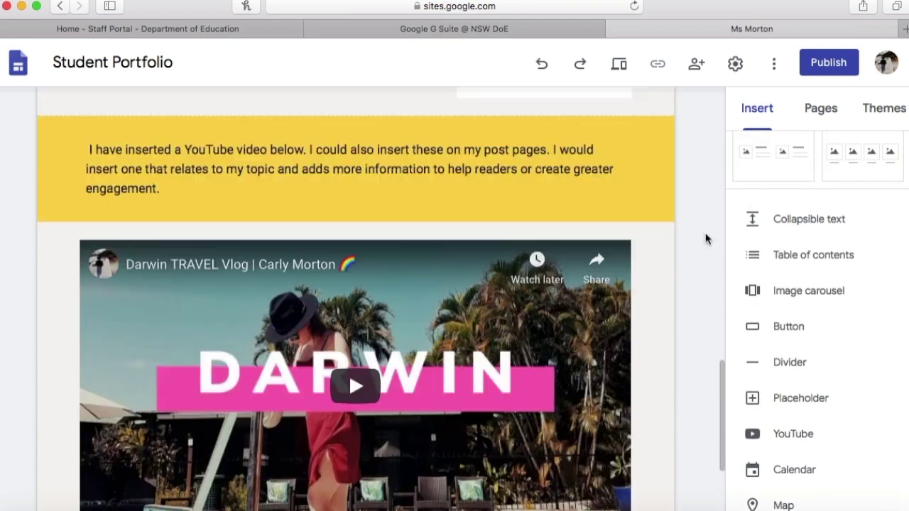
scroll(705, 239, "up", 10)
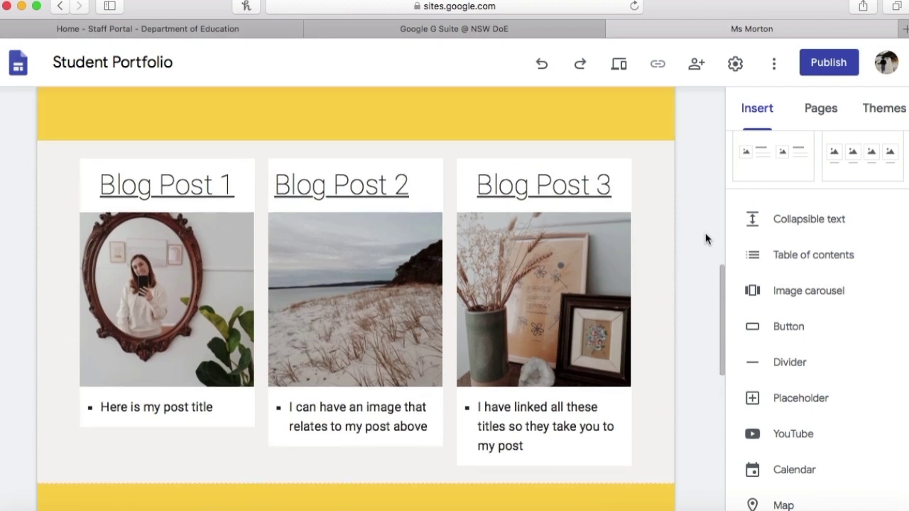
scroll(705, 239, "up", 5)
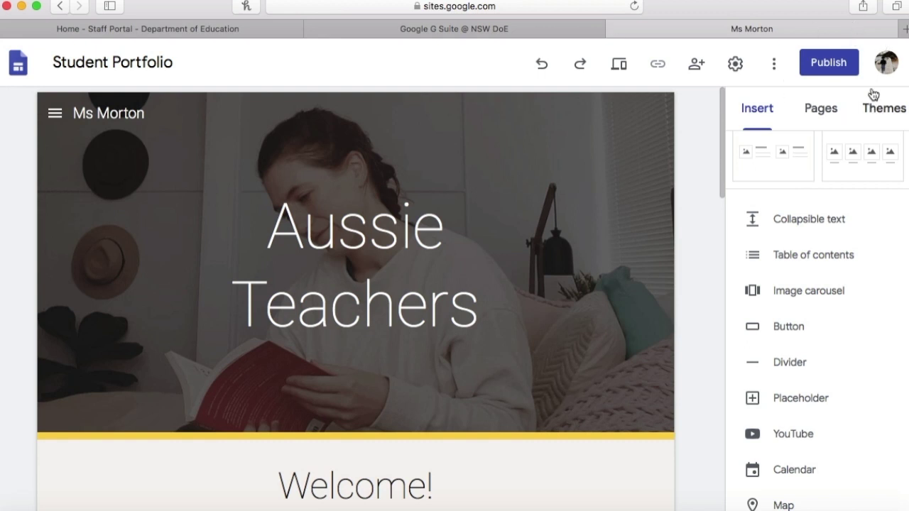
Step: Open the Student Portfolio site's Share with others settings
left_click(696, 68)
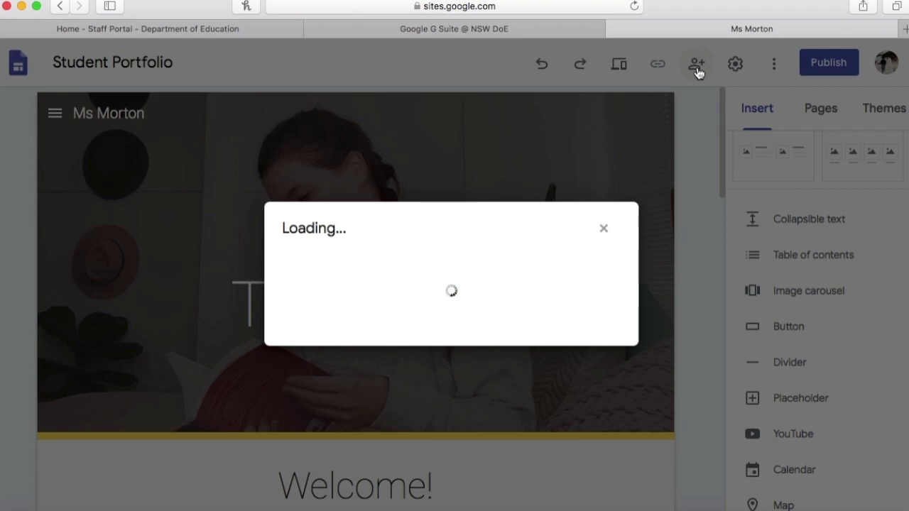